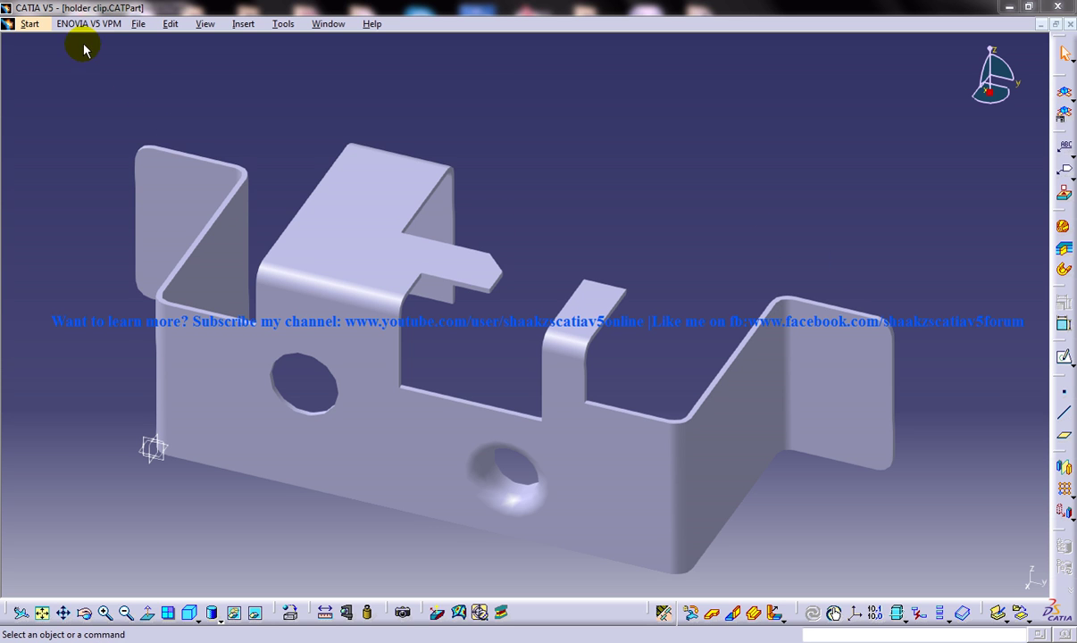
Step: Create a new Drafting drawing for the holder clip on a Standard ISO A3 sheet
click(29, 23)
mouse_move(43, 60)
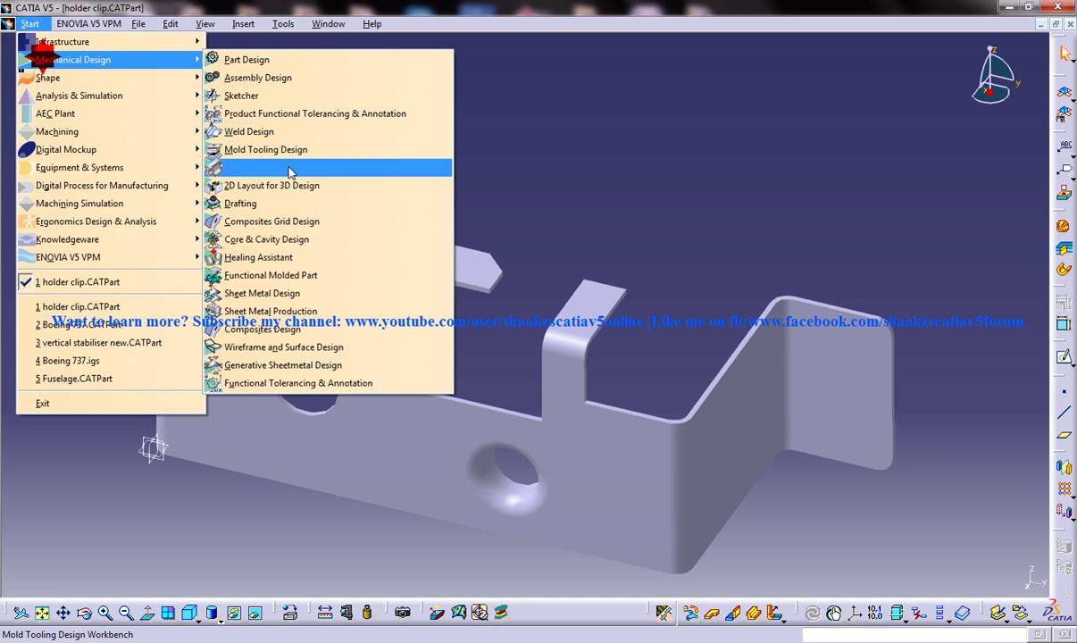
click(237, 203)
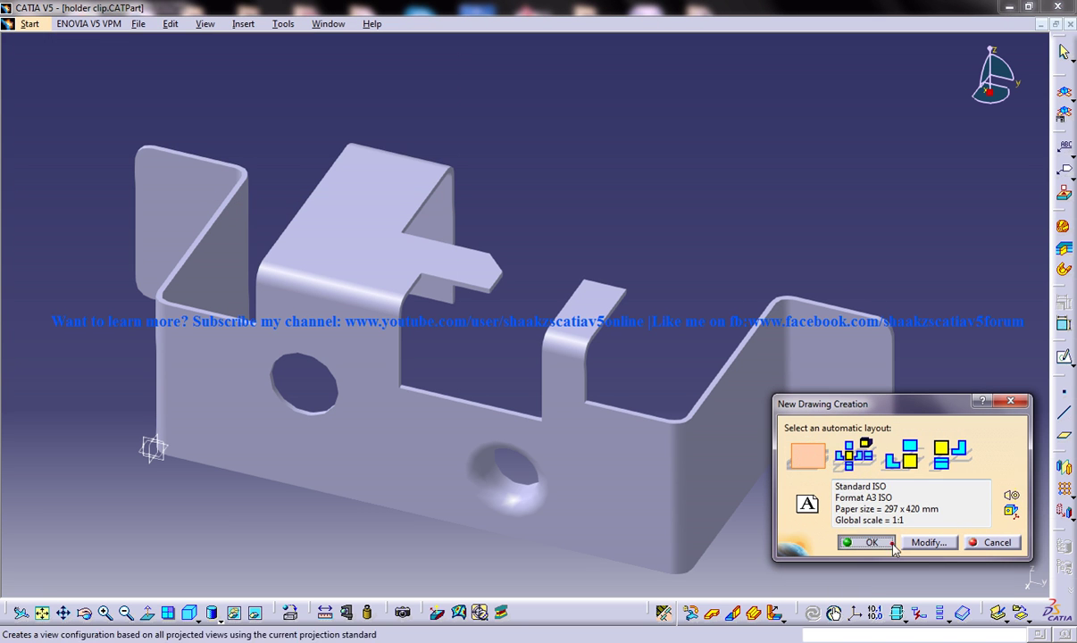
click(860, 540)
Step: Generate a 1:1 front view from the holder clip's front face and place it on the sheet
click(551, 212)
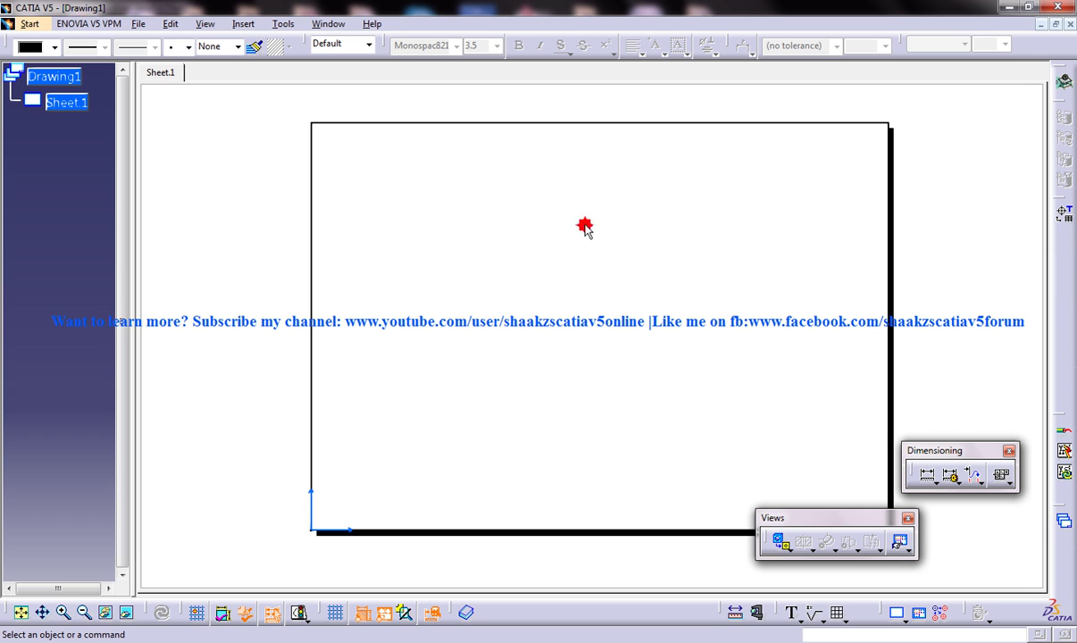
click(243, 23)
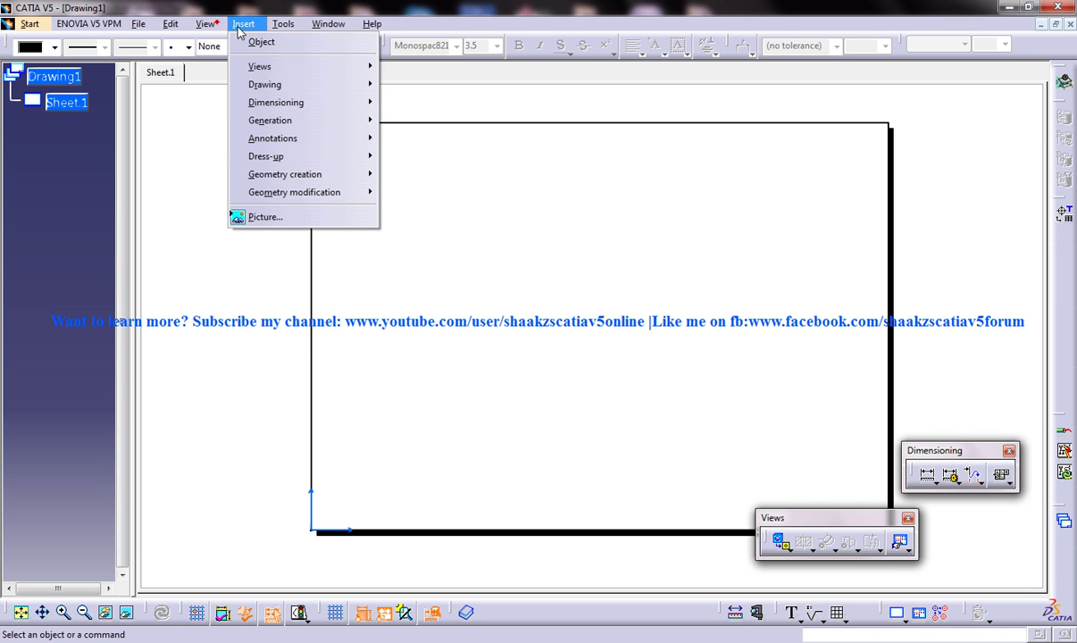
mouse_move(279, 70)
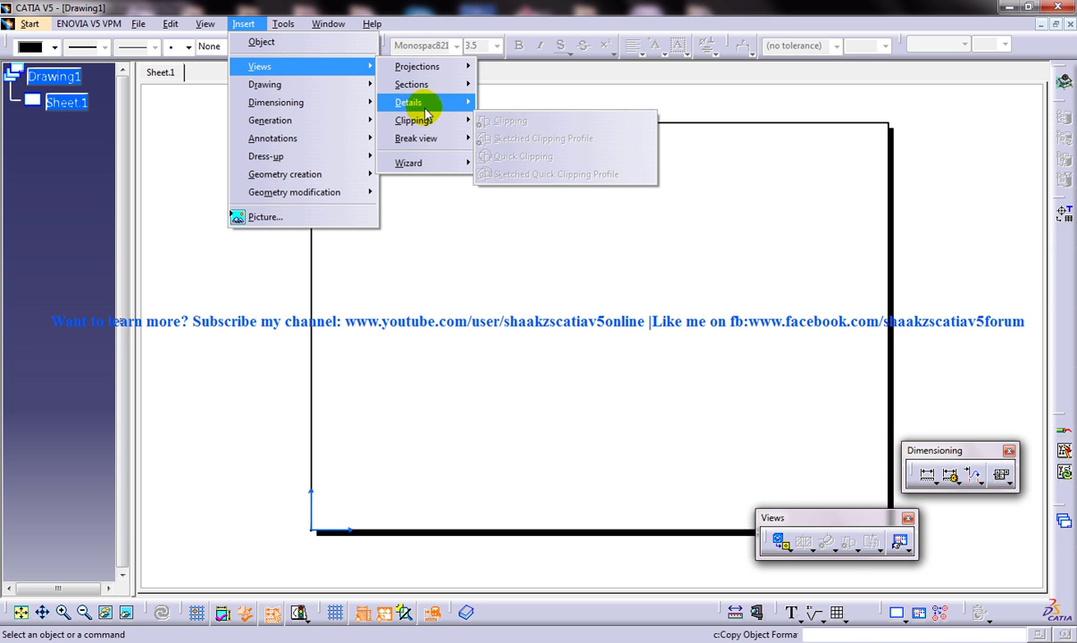
click(418, 67)
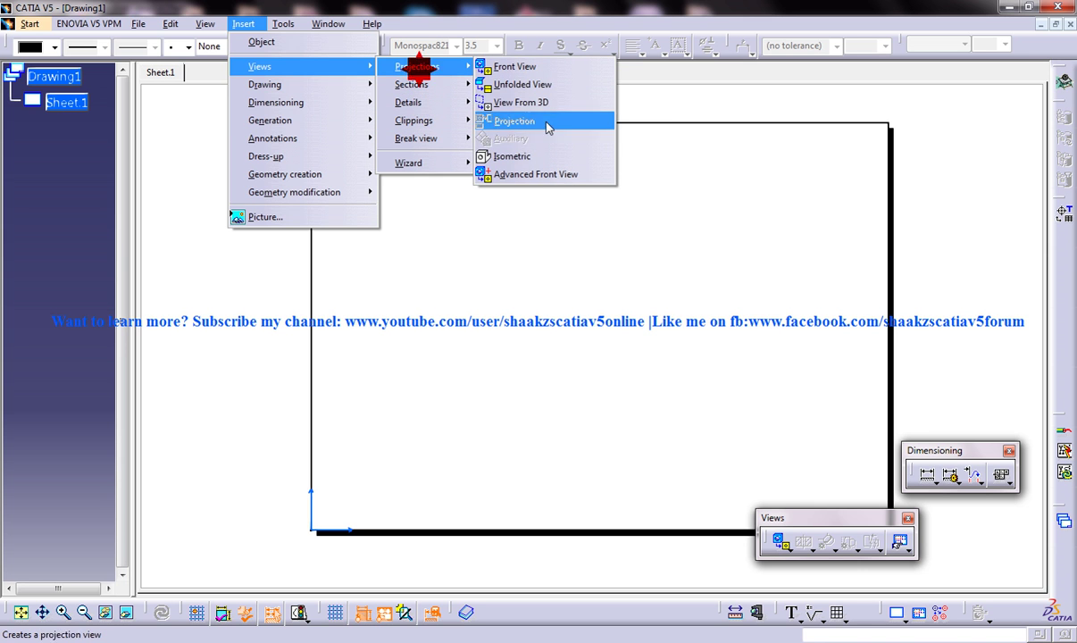
click(508, 67)
click(332, 24)
click(366, 119)
click(385, 465)
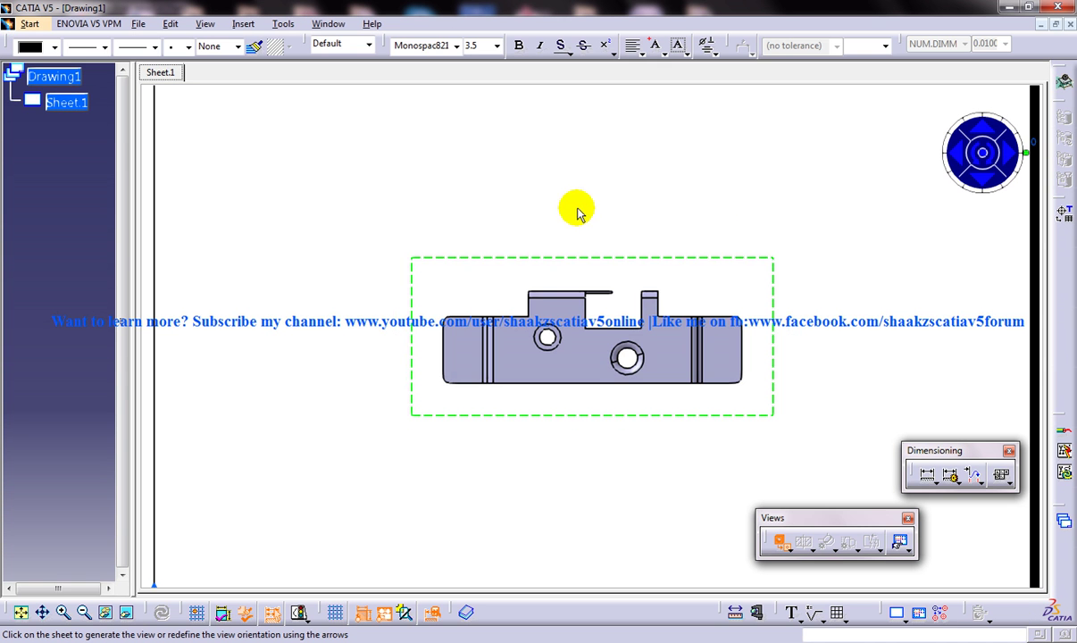
ctrl+middle_drag(577, 206, 615, 254)
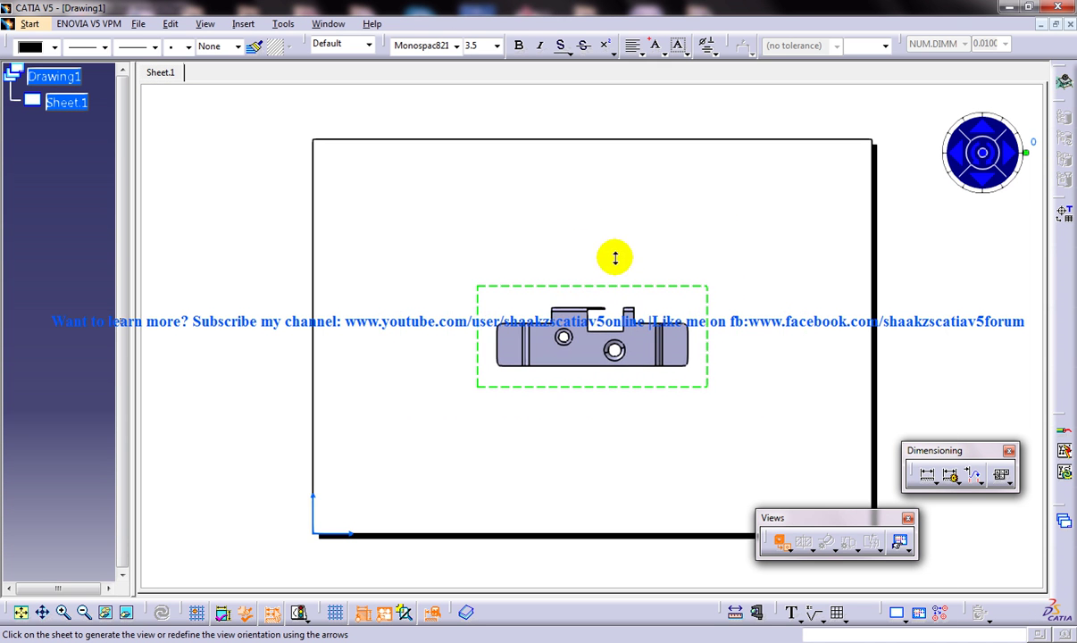
click(450, 194)
ctrl+middle_drag(526, 159, 580, 251)
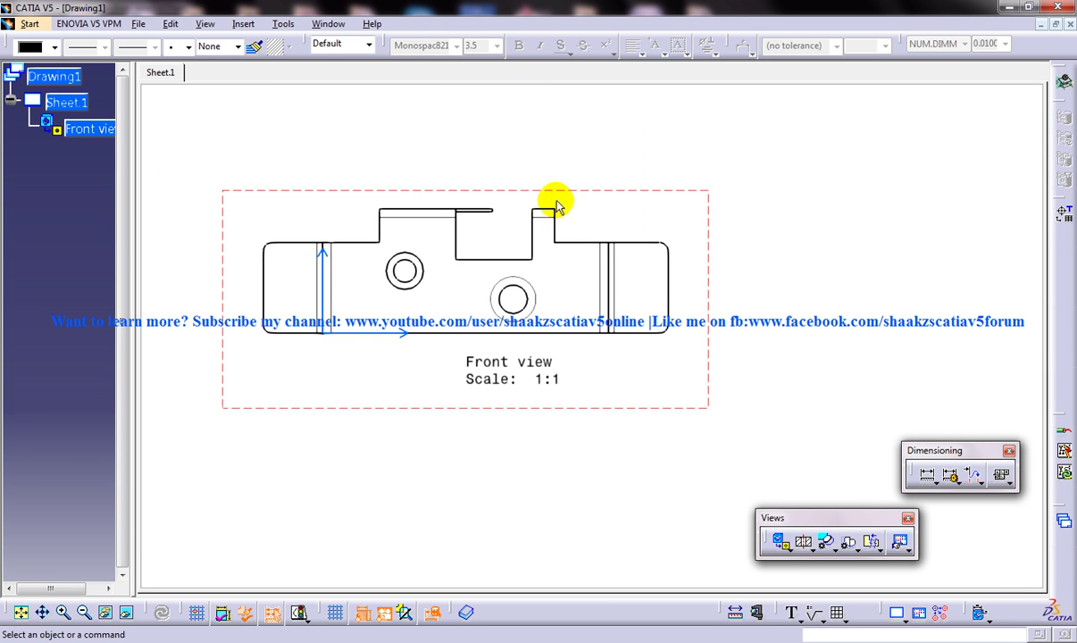
mouse_move(494, 184)
ctrl+middle_down()
mouse_move(480, 160)
mouse_move(588, 254)
ctrl+middle_up()
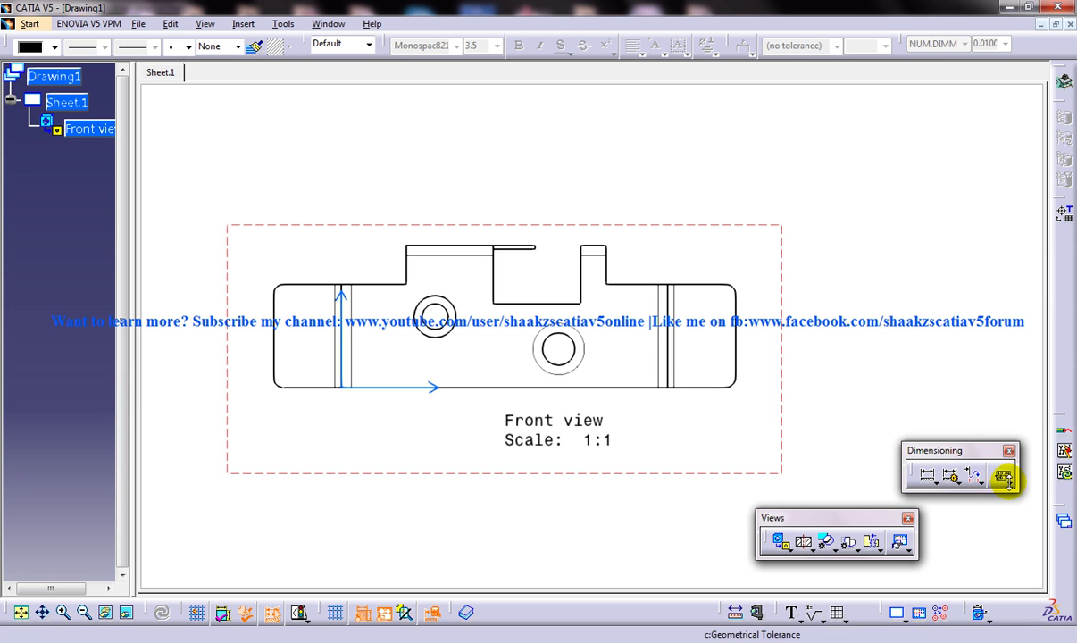
click(1005, 481)
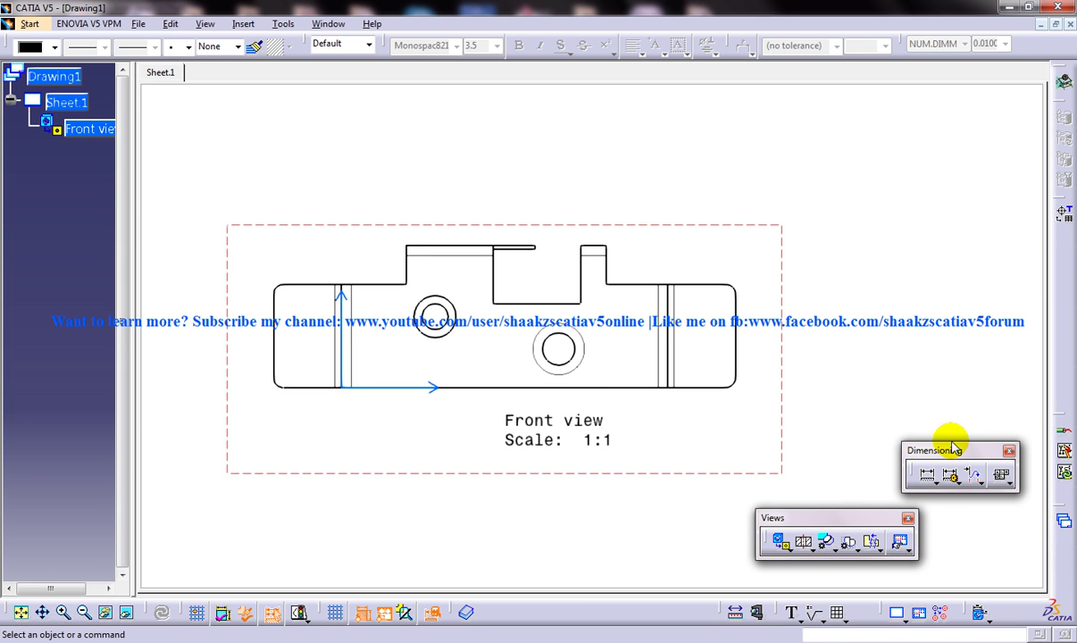
Step: Launch the Geometrical Tolerance command from the Dimensioning toolbar's datum and tolerance flyout
click(243, 24)
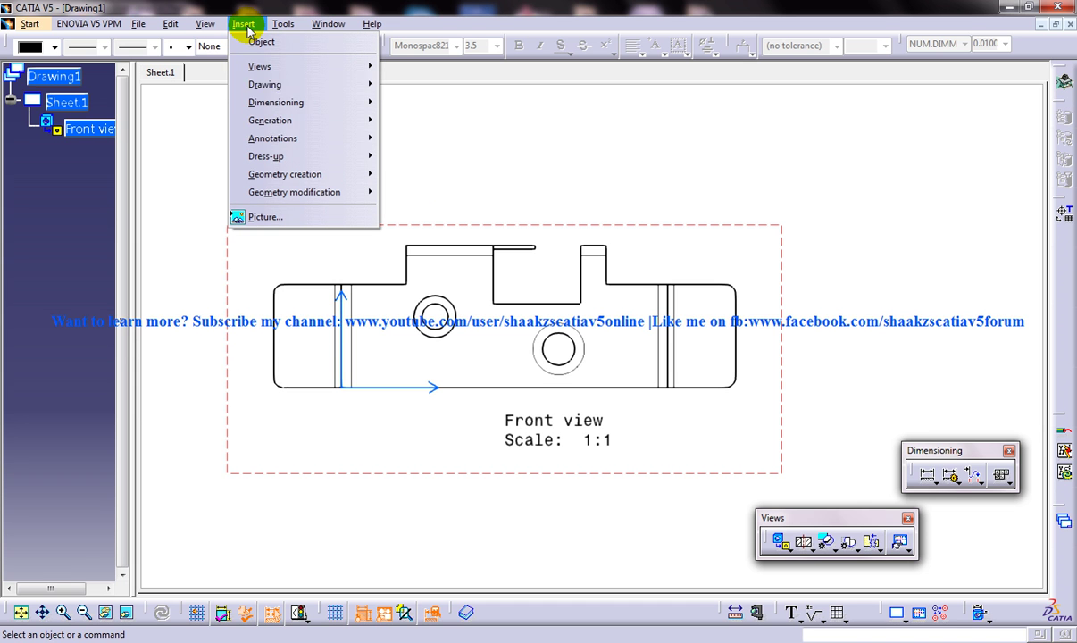
mouse_move(284, 101)
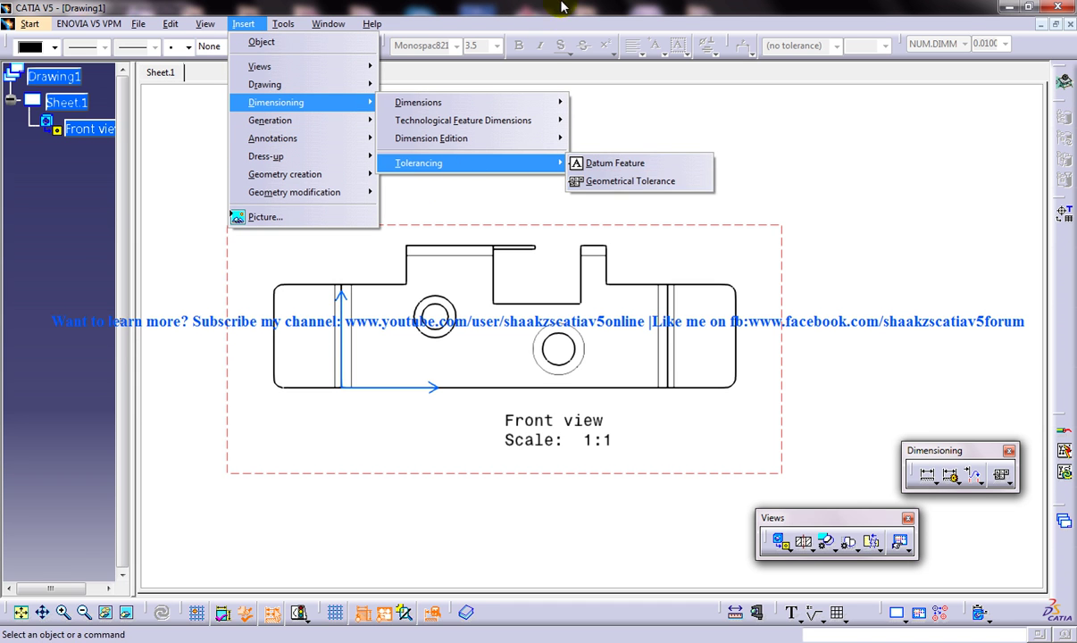
click(1004, 409)
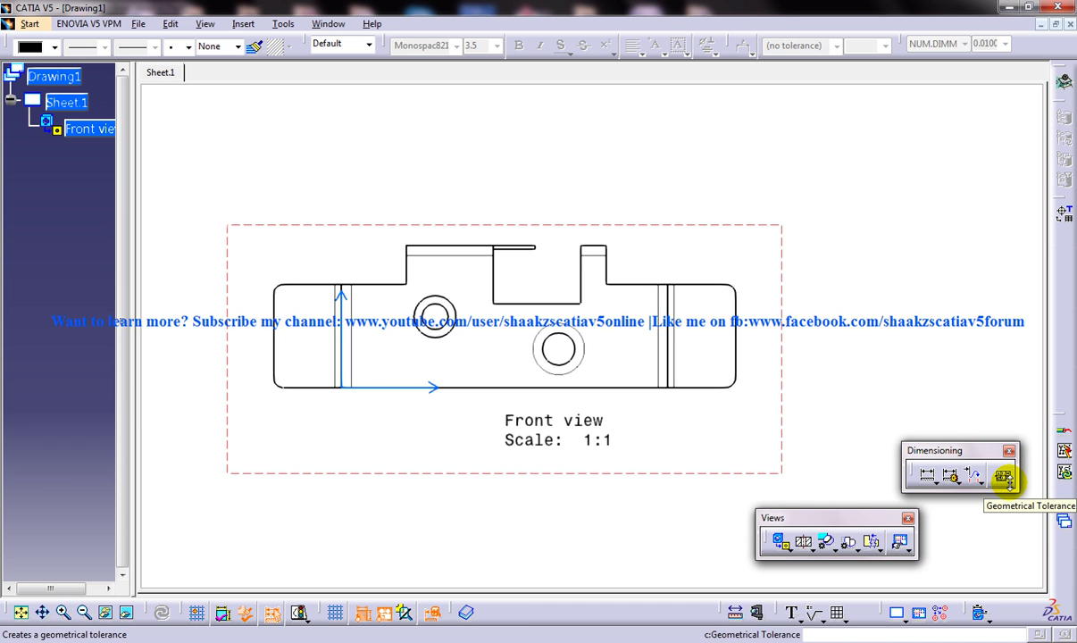
click(1008, 483)
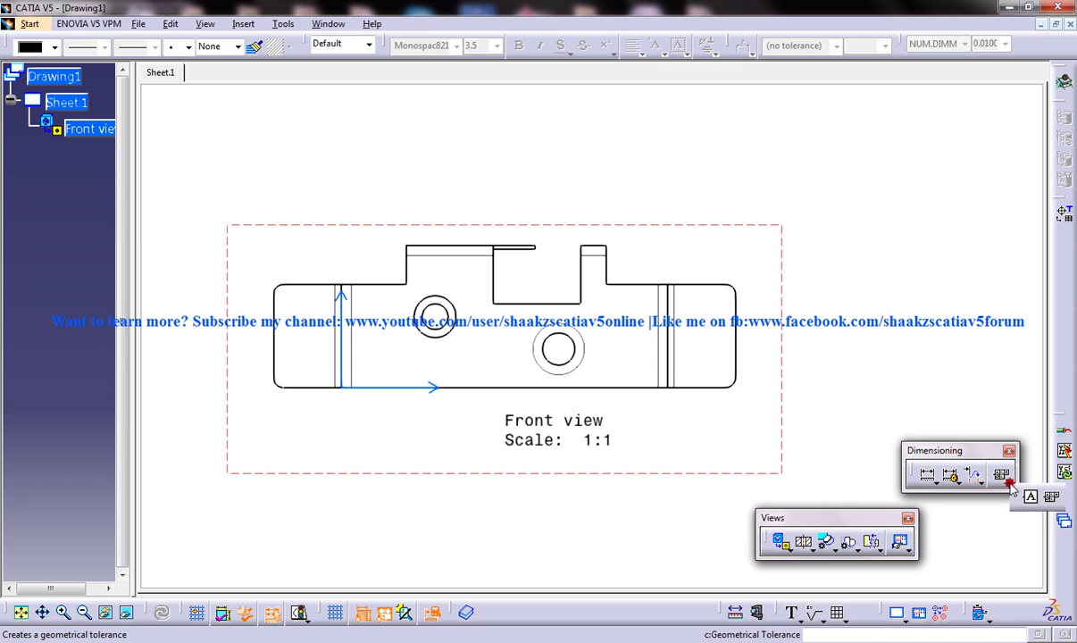
click(1053, 498)
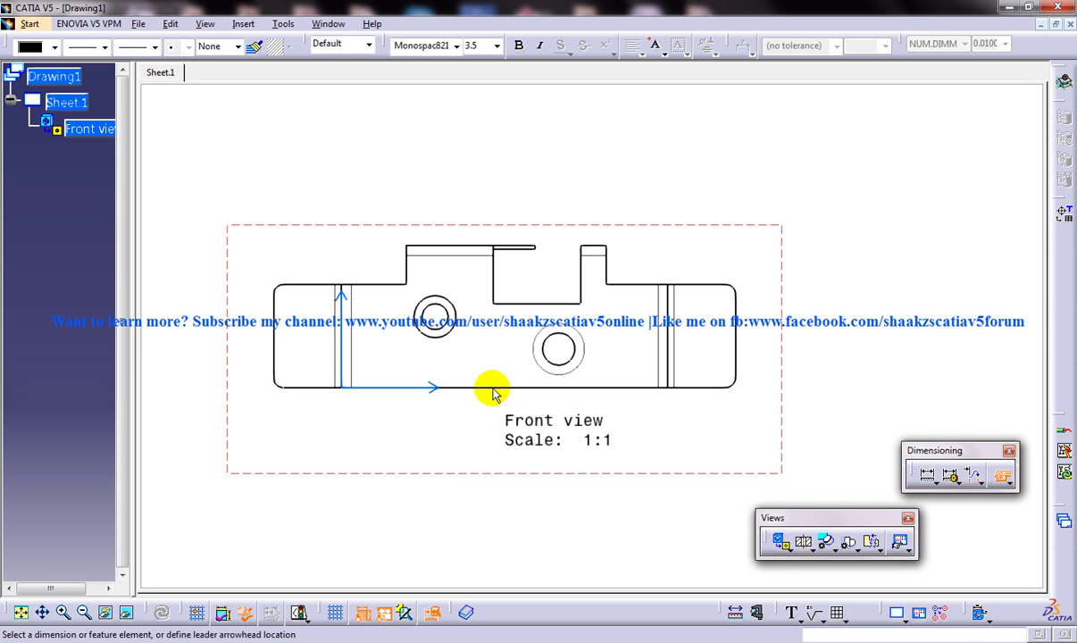
Step: Leader a concentricity frame from the lower hole, placed above the part, with tolerance .03 and reference A
mouse_move(551, 308)
ctrl+middle_down()
mouse_move(548, 235)
mouse_move(565, 268)
ctrl+middle_up()
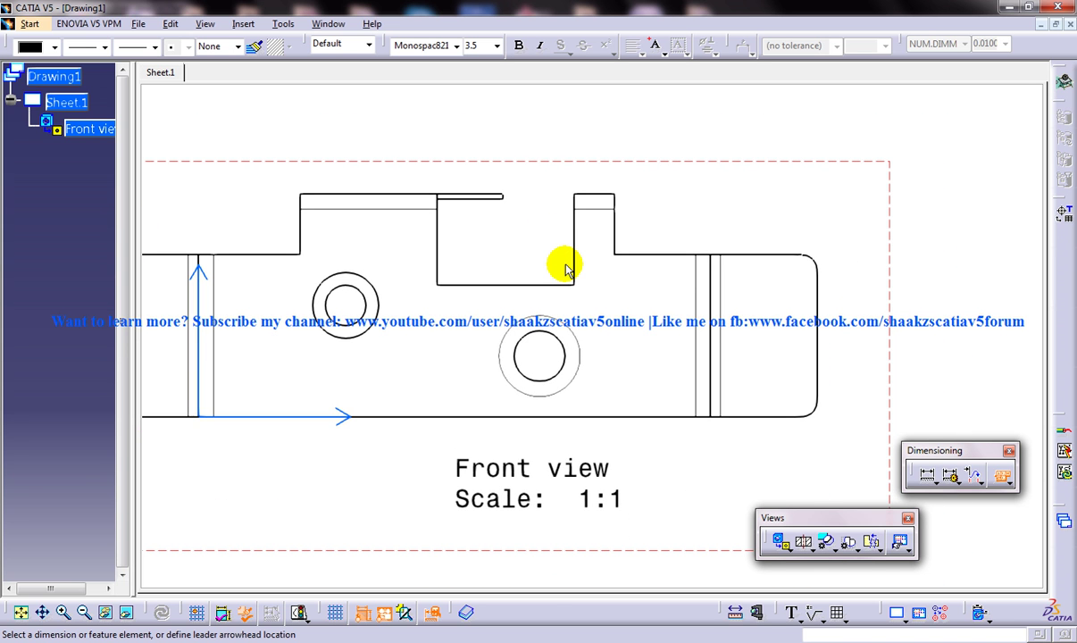
click(557, 337)
click(665, 184)
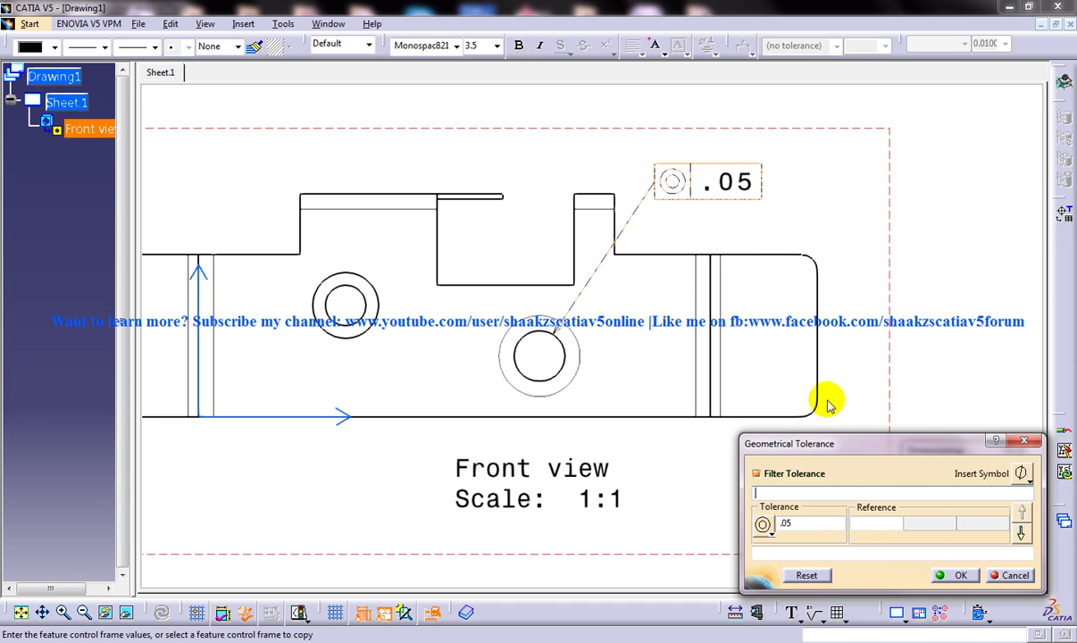
double_click(791, 524)
text(.03)
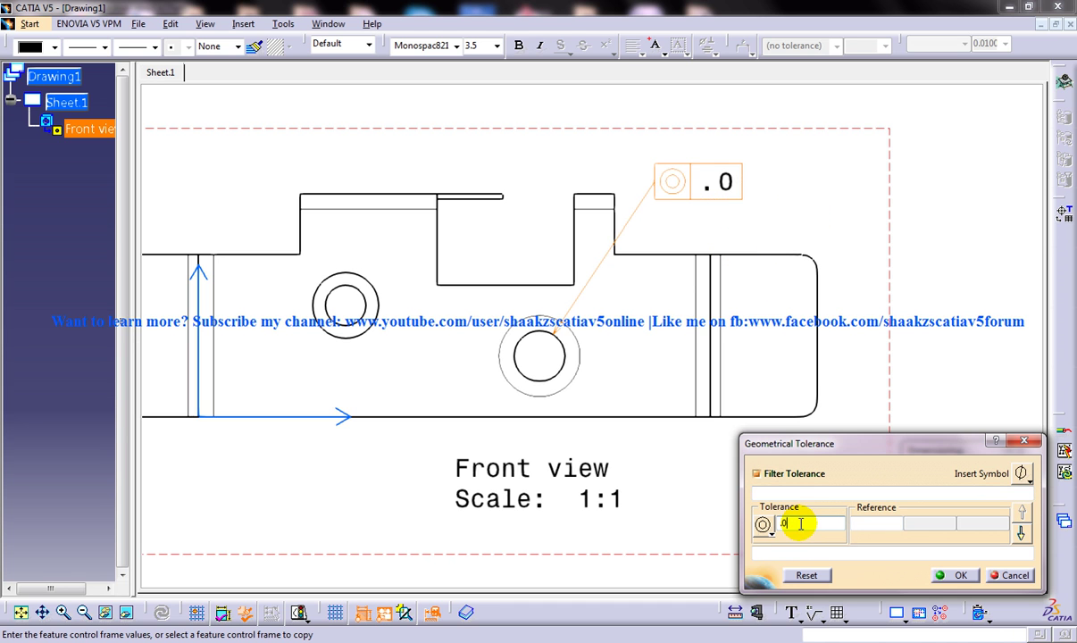
click(872, 525)
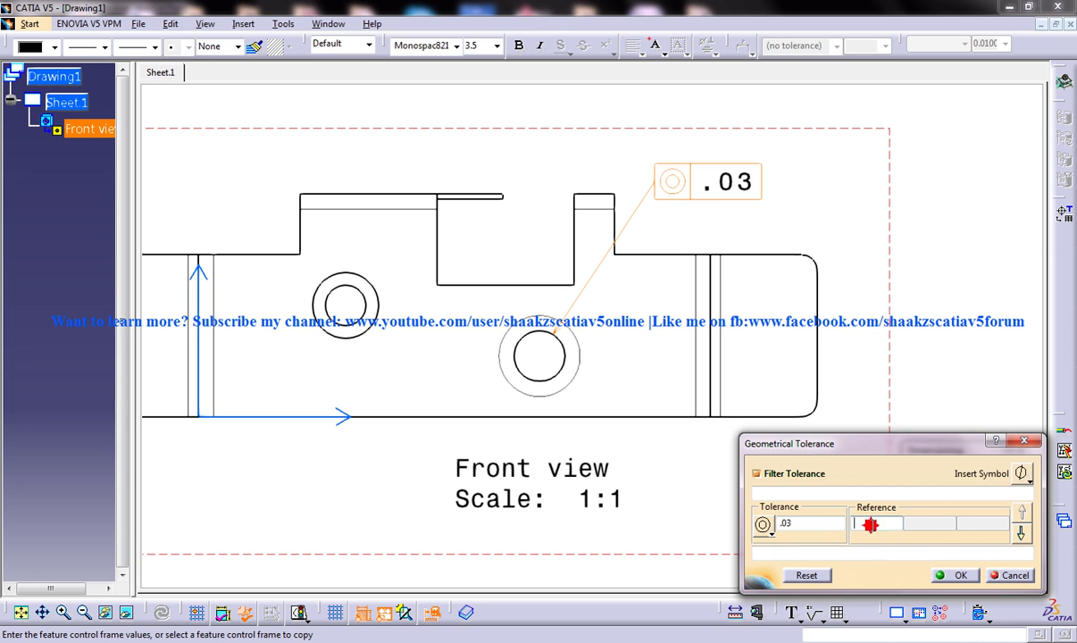
text(A)
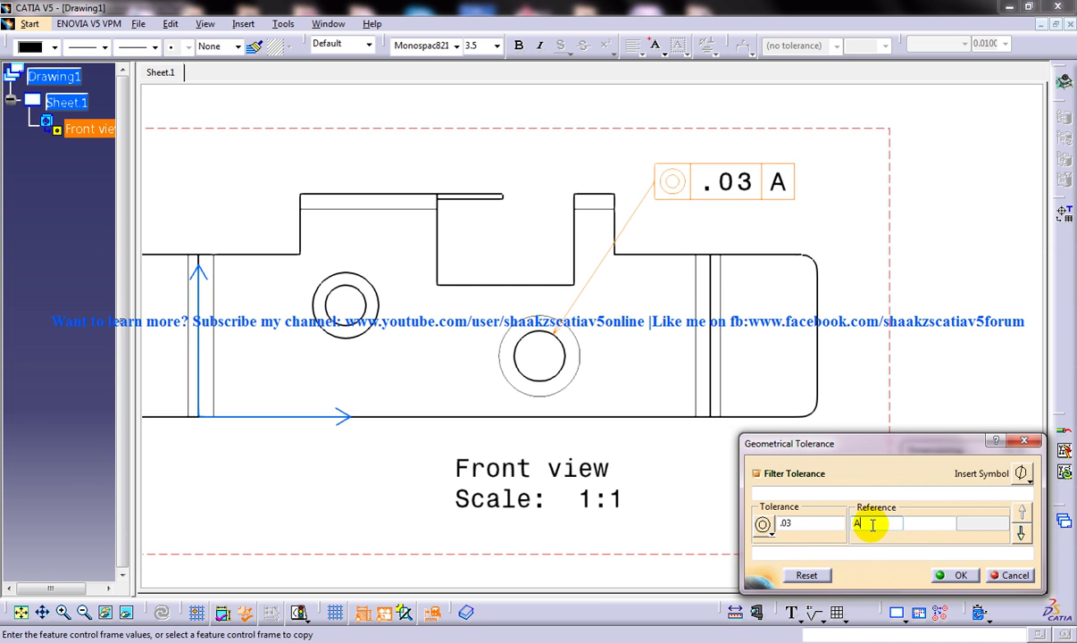
click(954, 575)
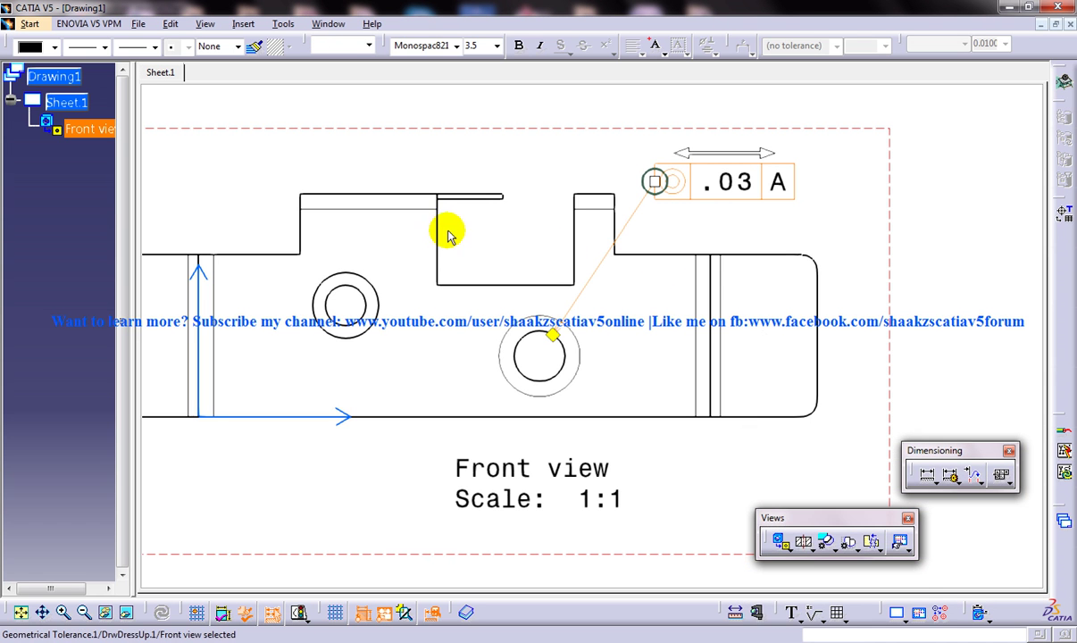
Step: Add datum feature A on the lower hole, with its label placed above the hole
click(619, 301)
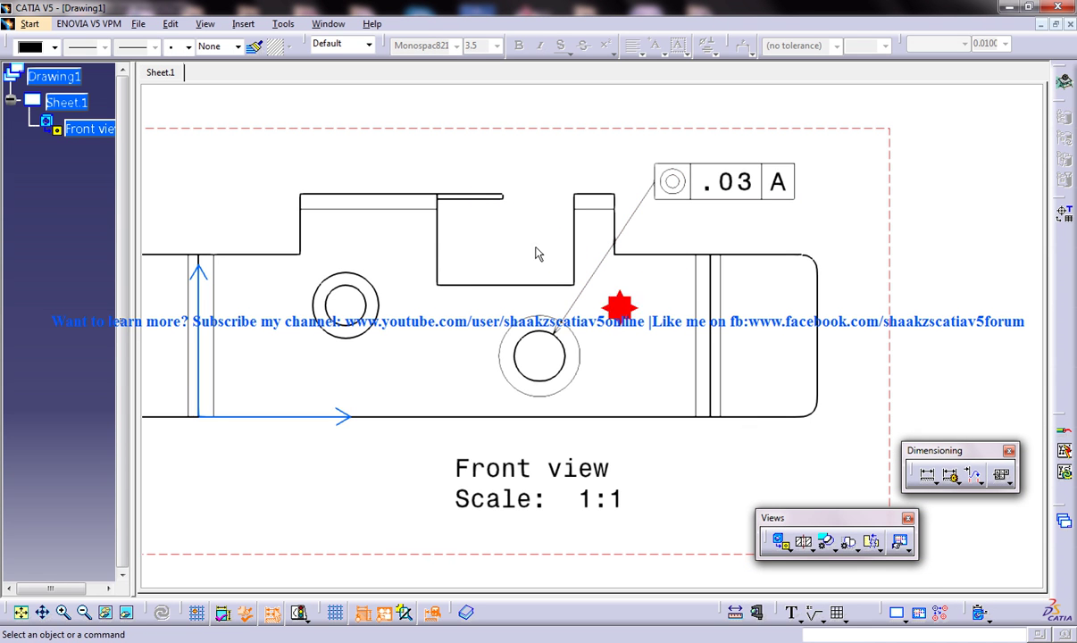
click(282, 27)
mouse_move(243, 24)
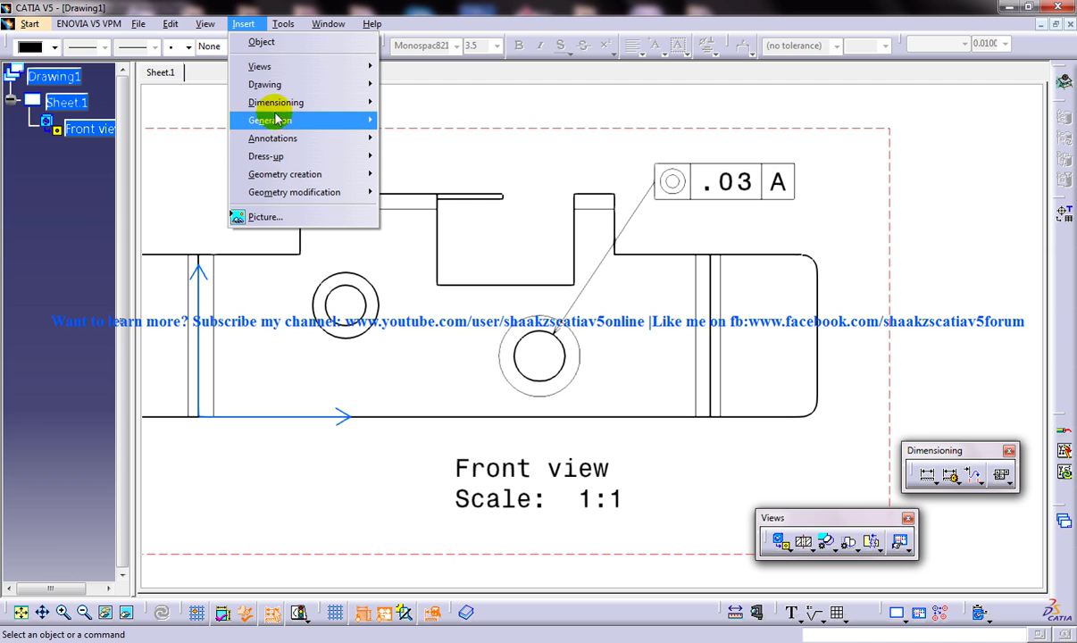
mouse_move(330, 112)
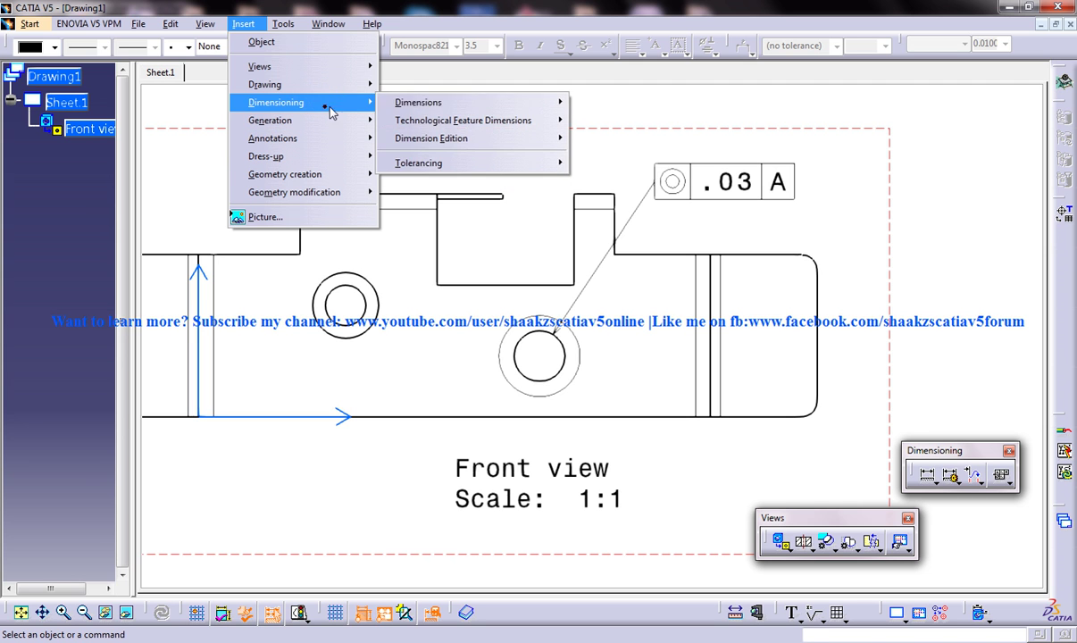
mouse_move(536, 163)
click(601, 160)
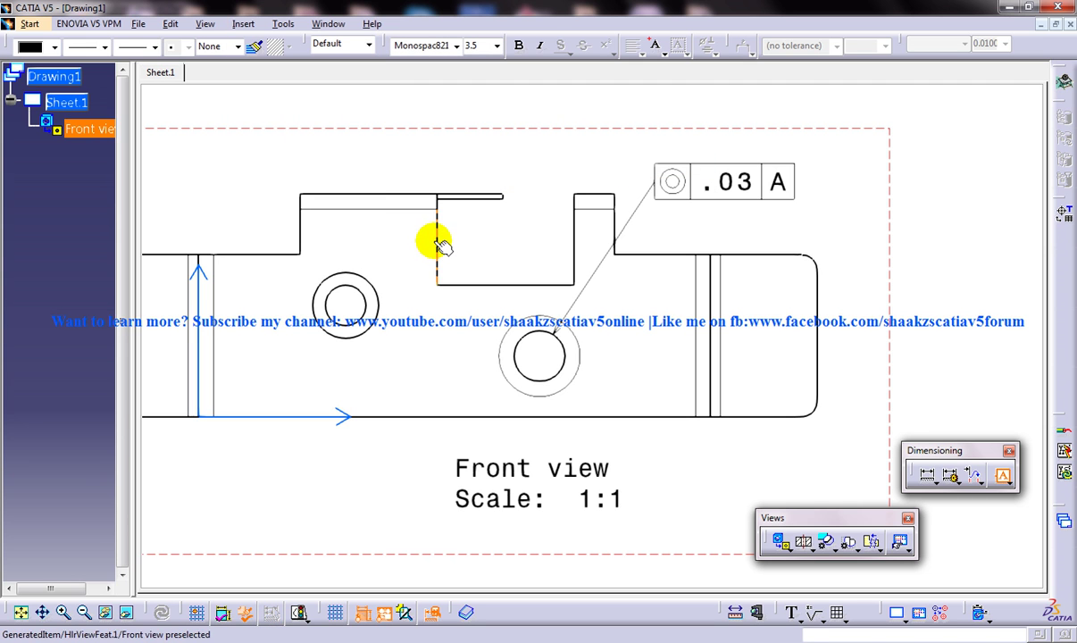
click(513, 333)
click(490, 238)
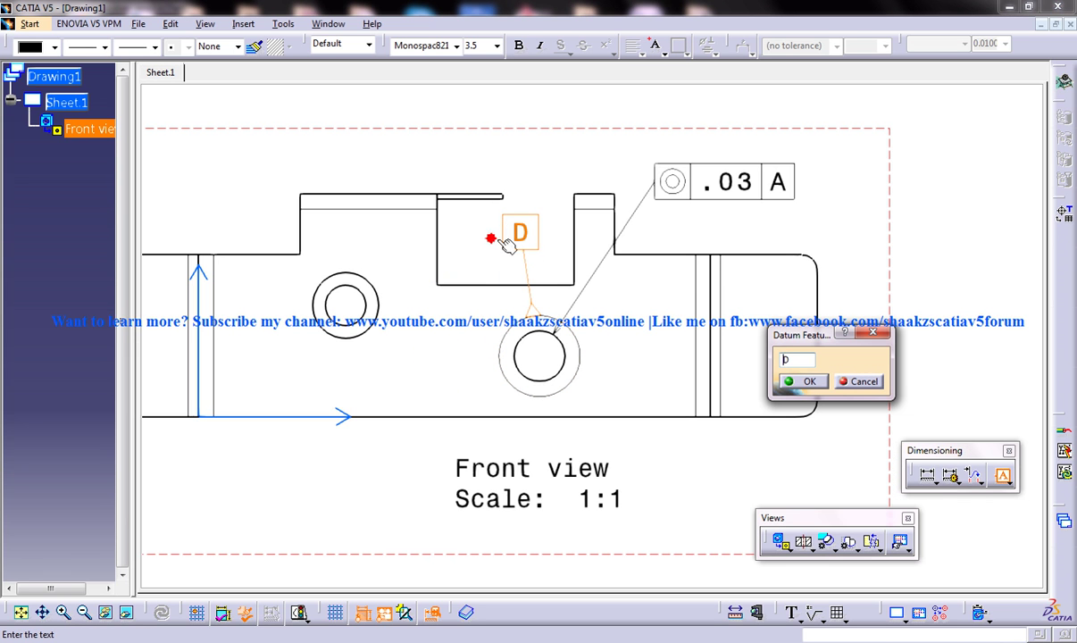
click(807, 382)
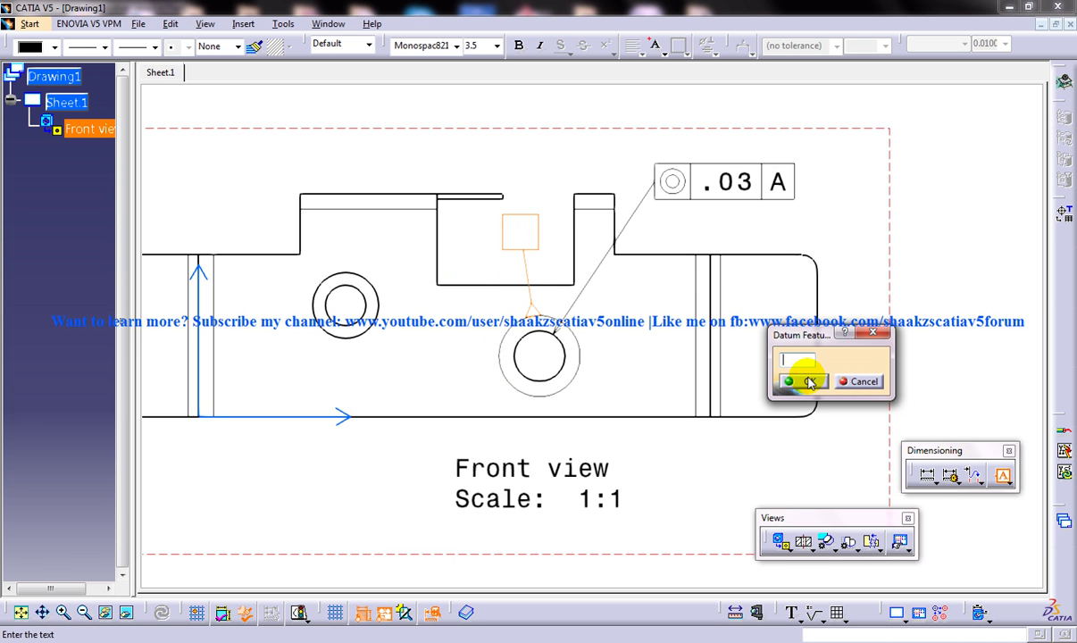
text(A)
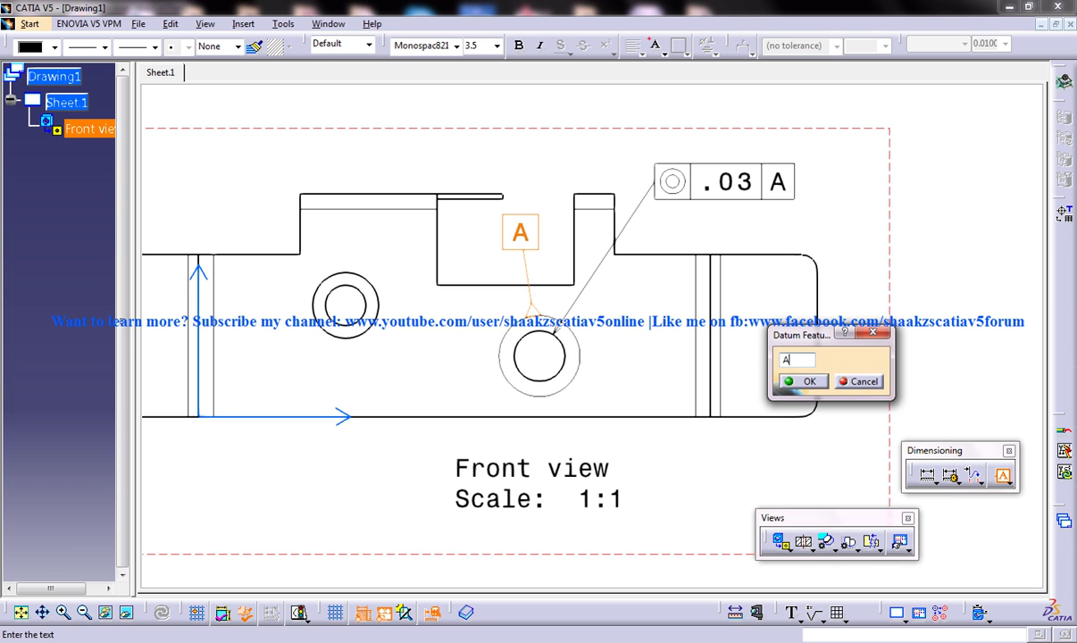
click(809, 382)
click(559, 159)
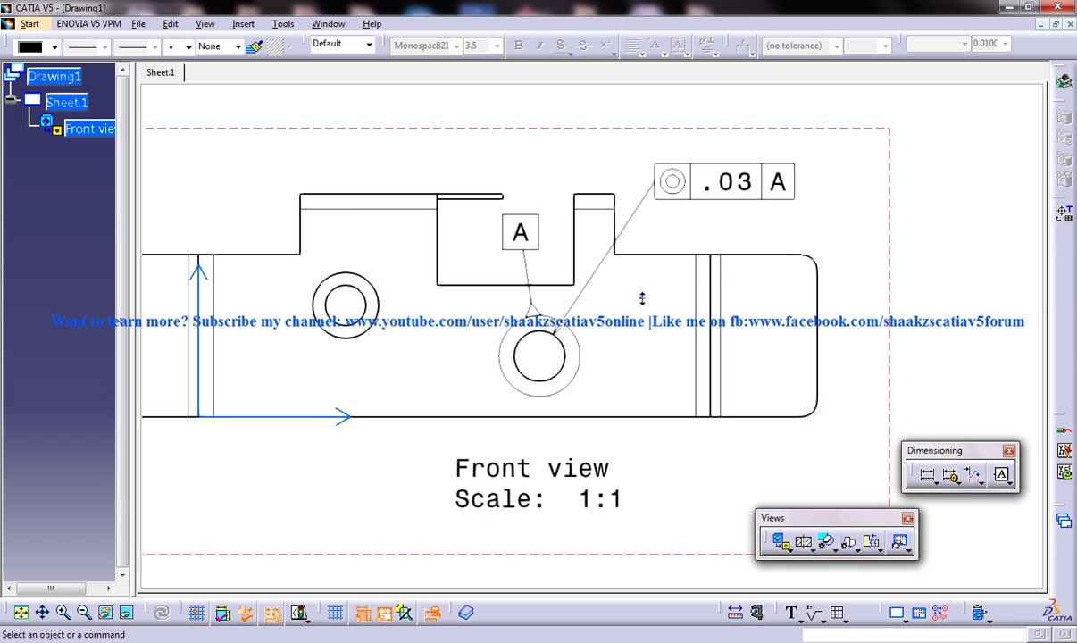
Step: Enable the Center Line dress-up in the front view's properties so both holes show center lines
ctrl+middle_drag(641, 298, 793, 324)
right_click(786, 300)
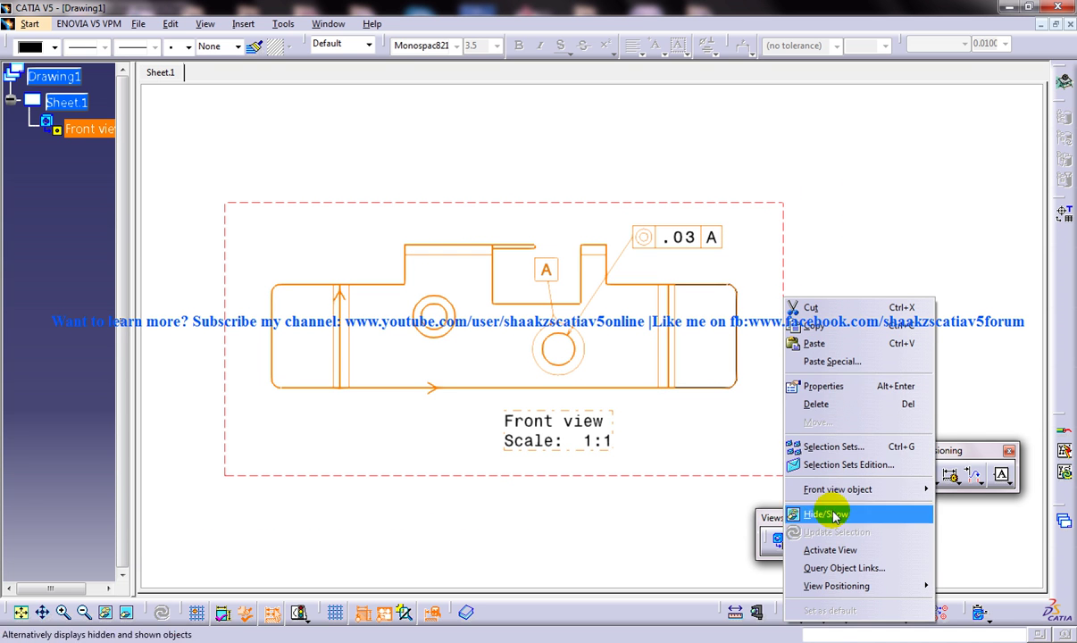
click(817, 386)
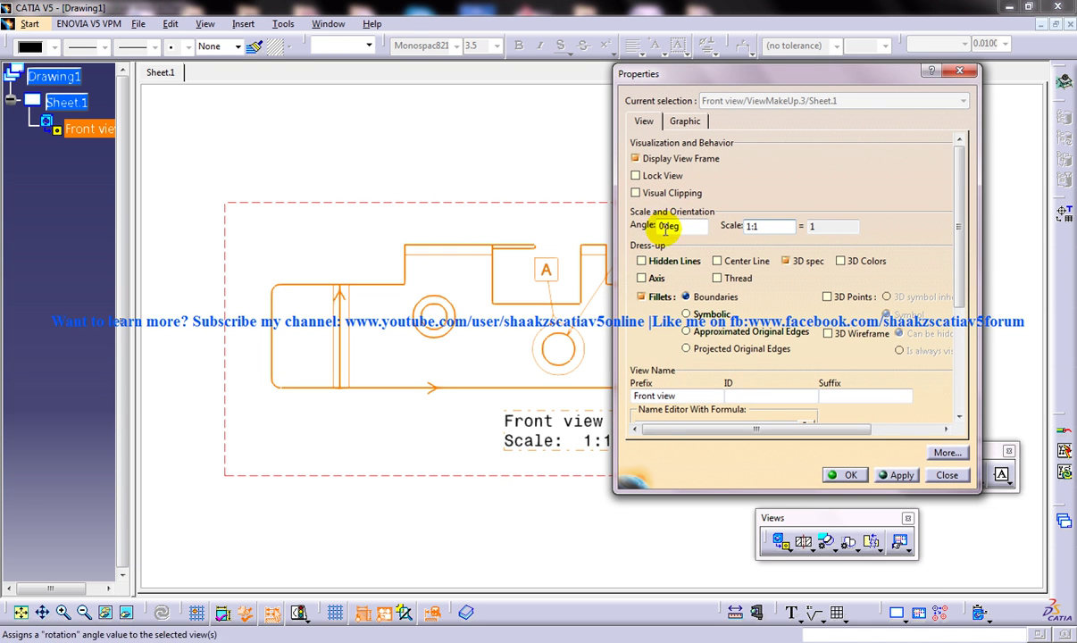
click(725, 261)
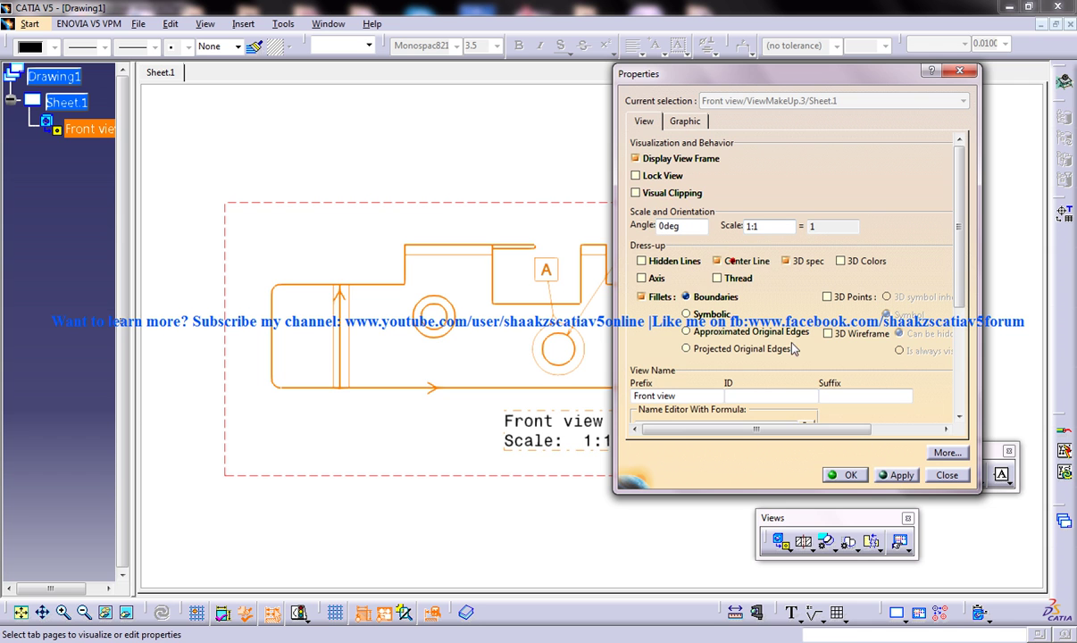
click(845, 475)
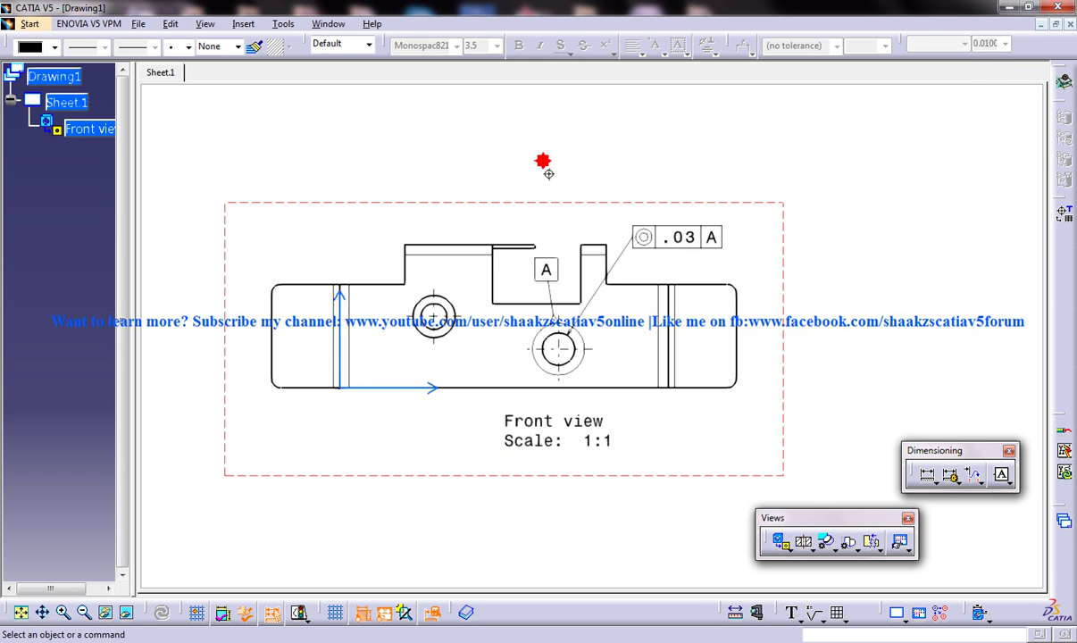
scroll(548, 173, up, 2)
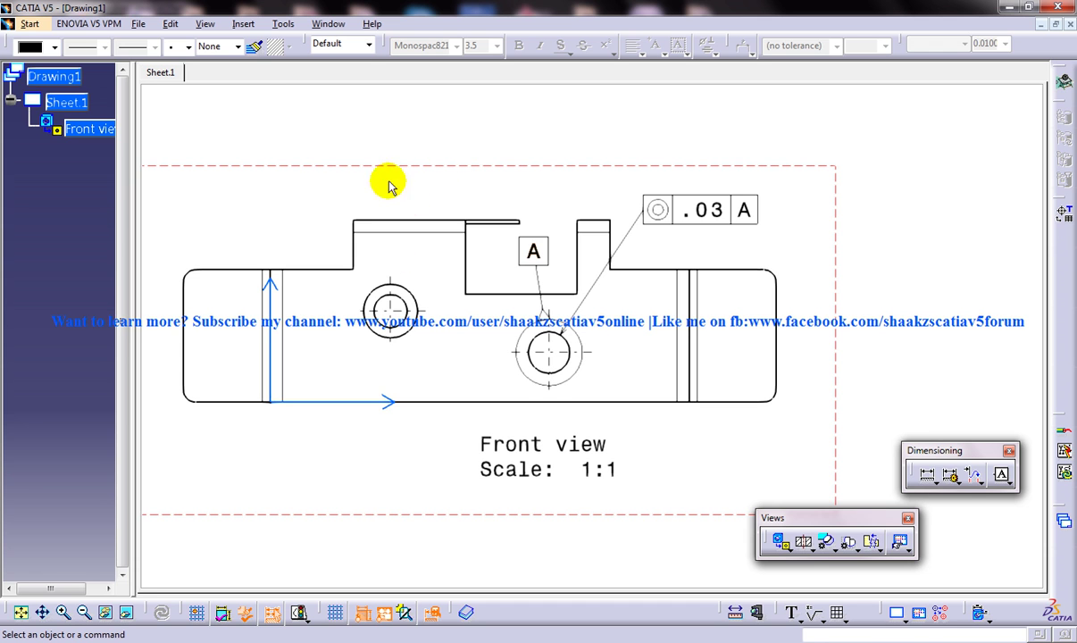
click(243, 23)
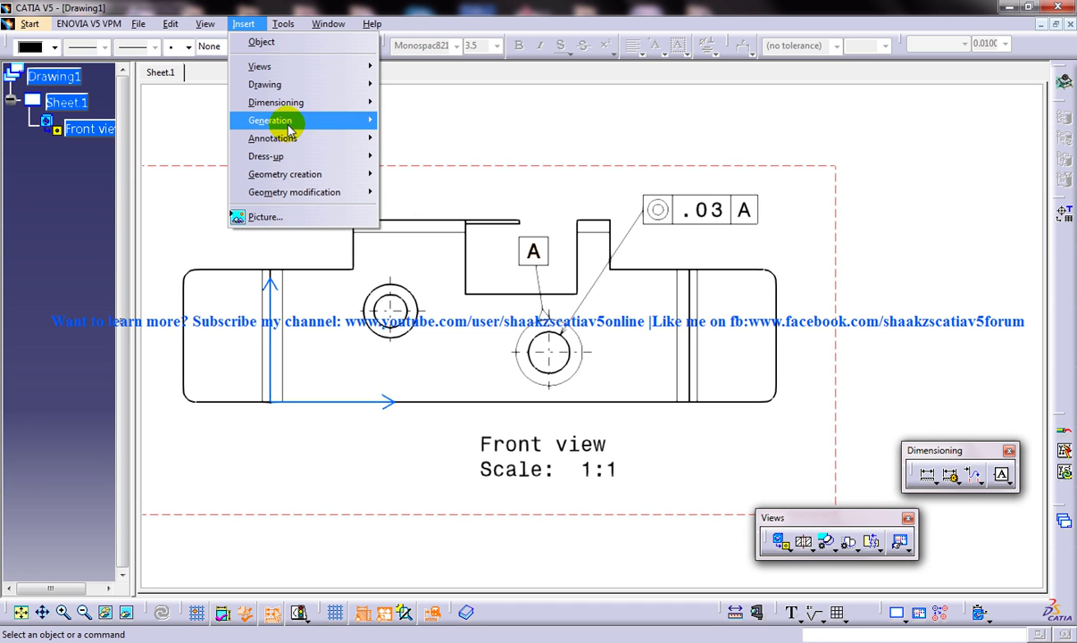
mouse_move(276, 103)
mouse_move(445, 167)
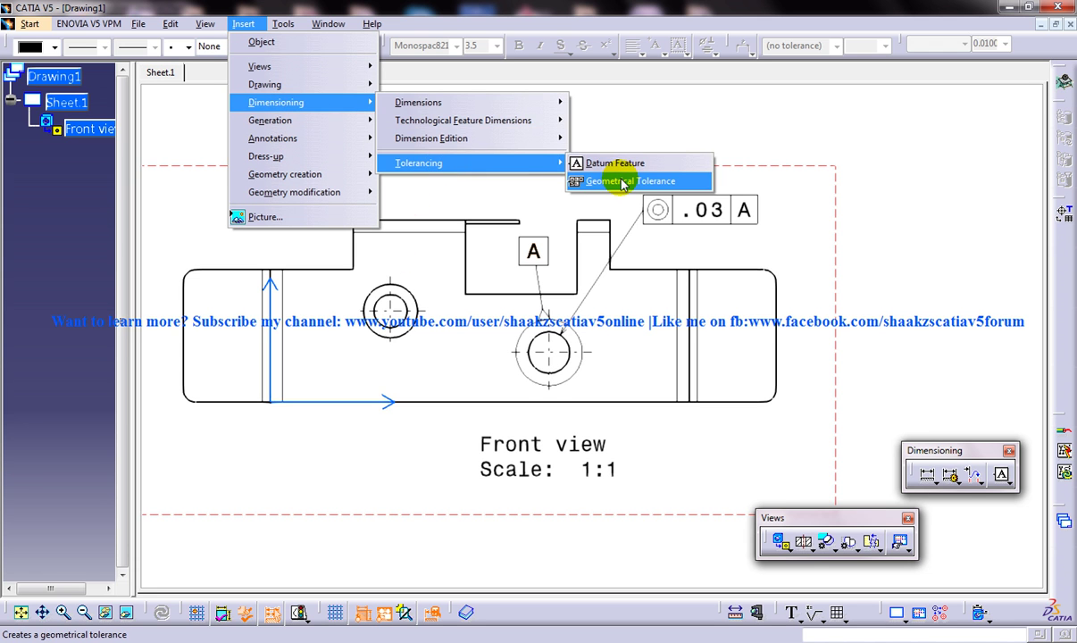
click(622, 181)
scroll(620, 270, up, 2)
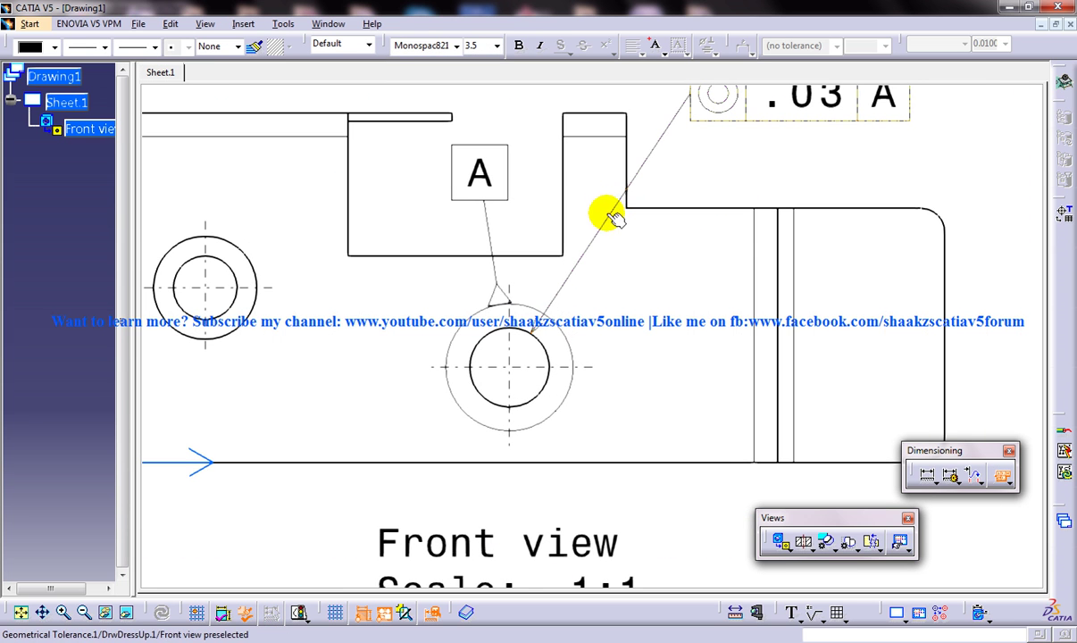
click(520, 375)
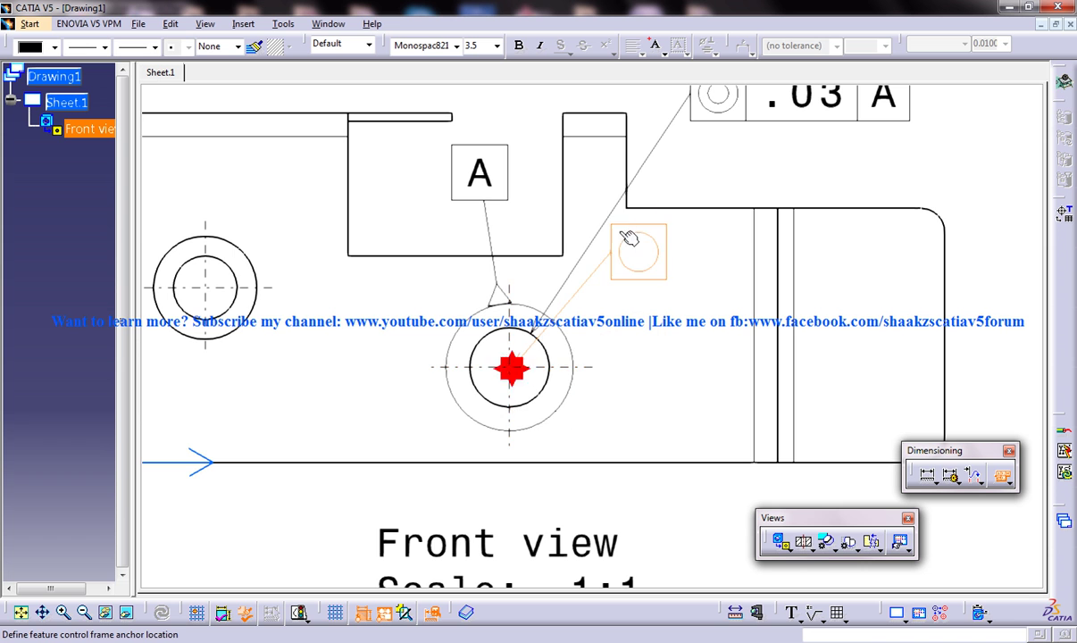
scroll(639, 197, down, 2)
middle_drag(647, 270, 558, 298)
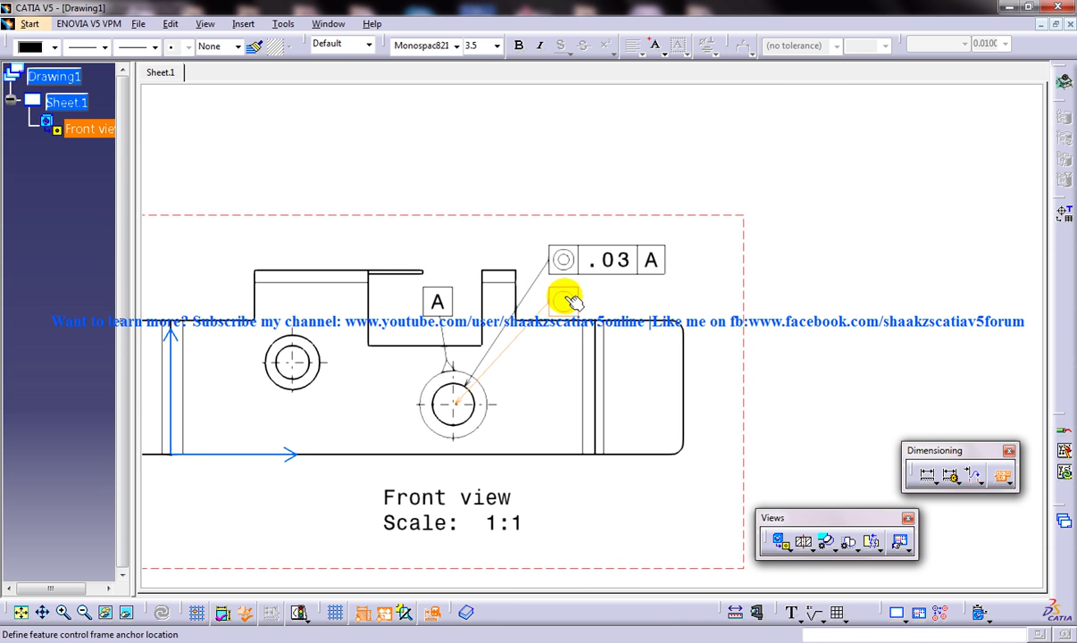
click(564, 298)
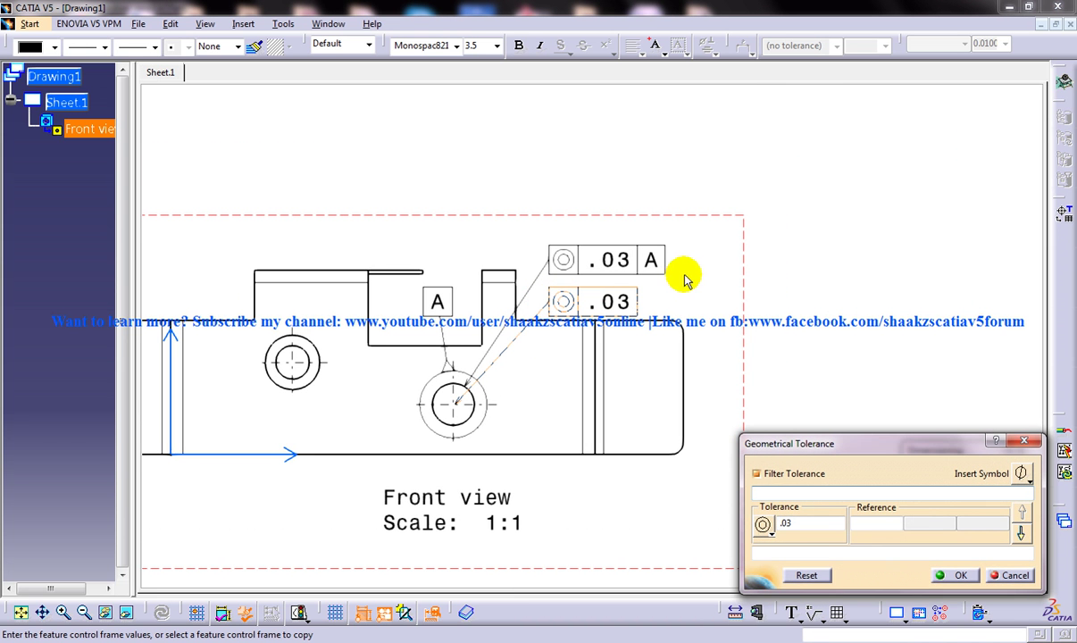
double_click(795, 525)
text(.05)
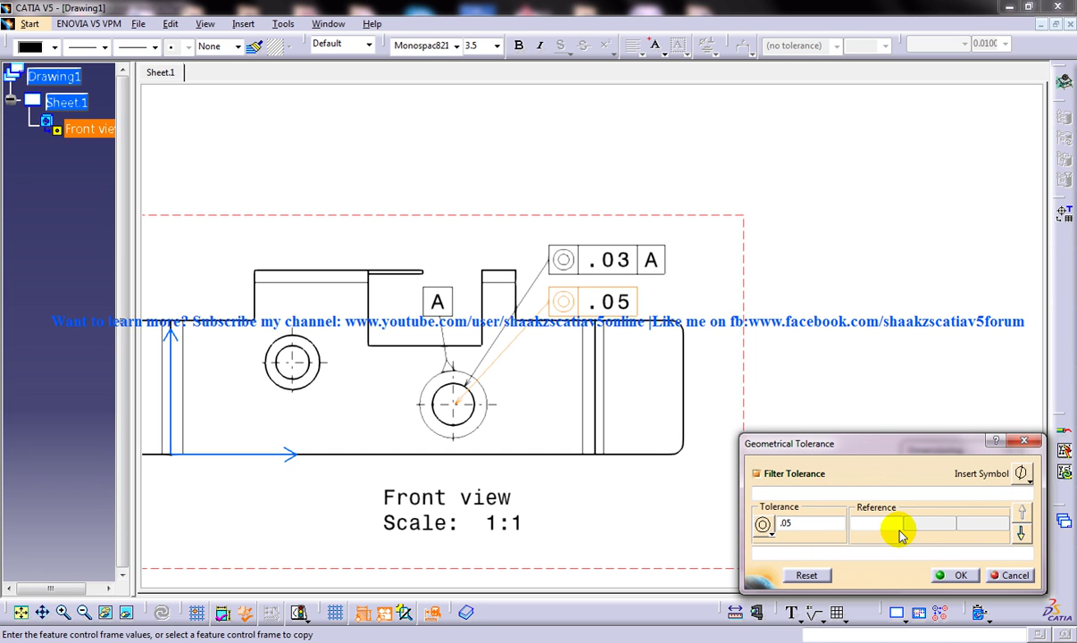
click(1009, 575)
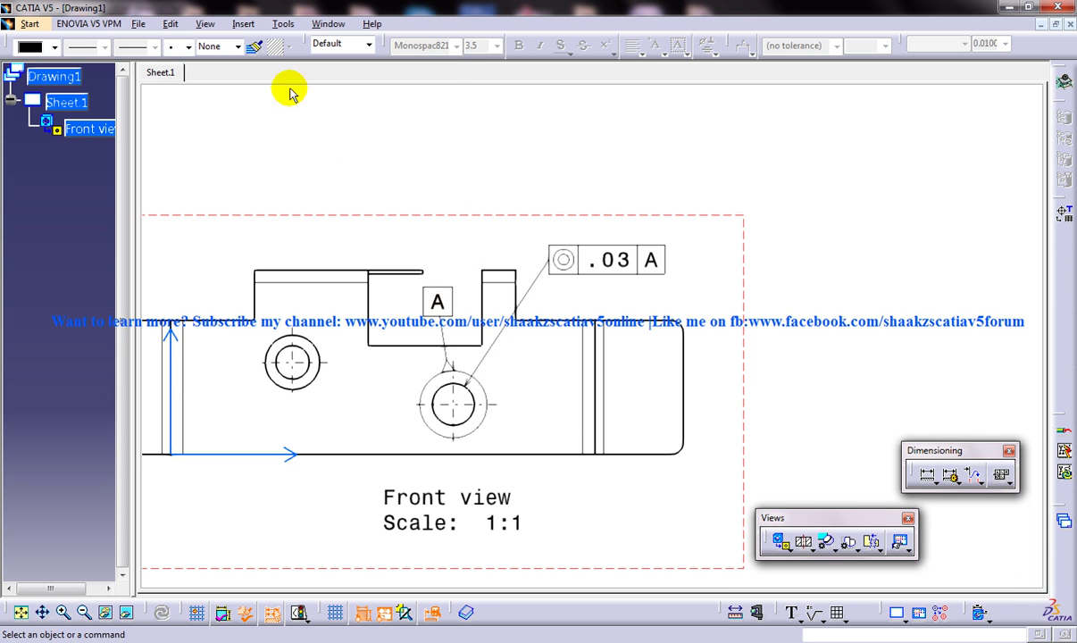
Step: Add datum feature B on the holder's right edge
click(284, 25)
mouse_move(239, 28)
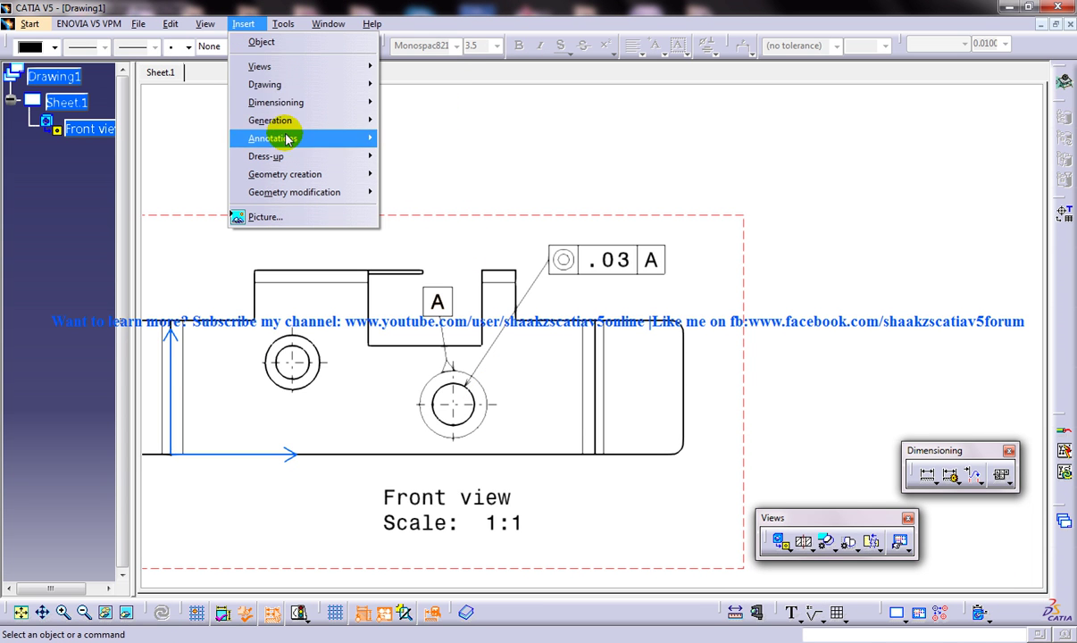
mouse_move(304, 105)
click(446, 162)
click(616, 165)
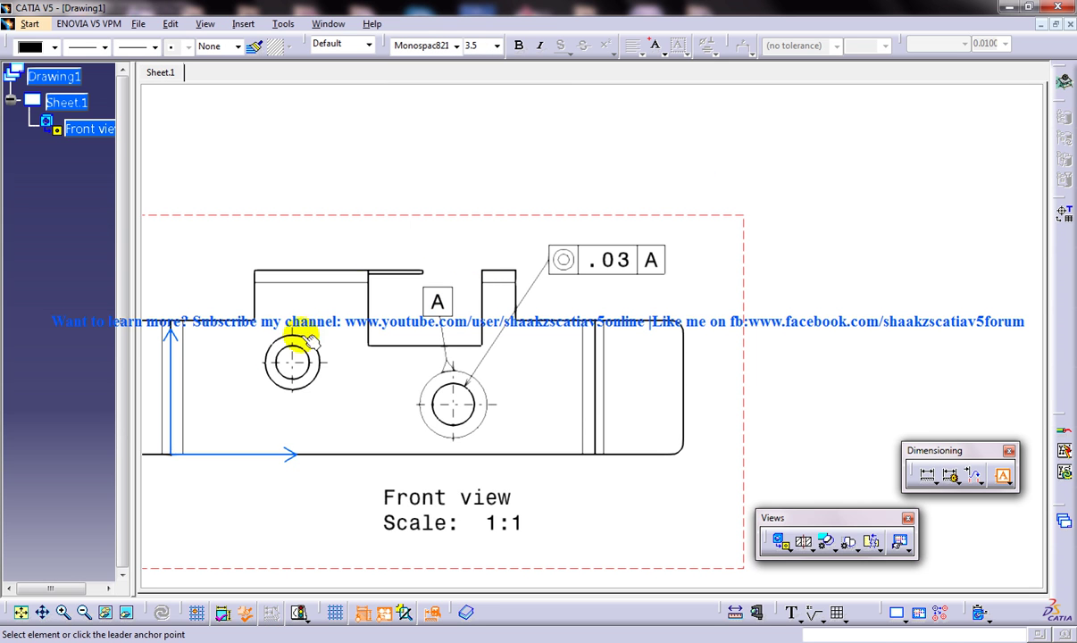
click(694, 357)
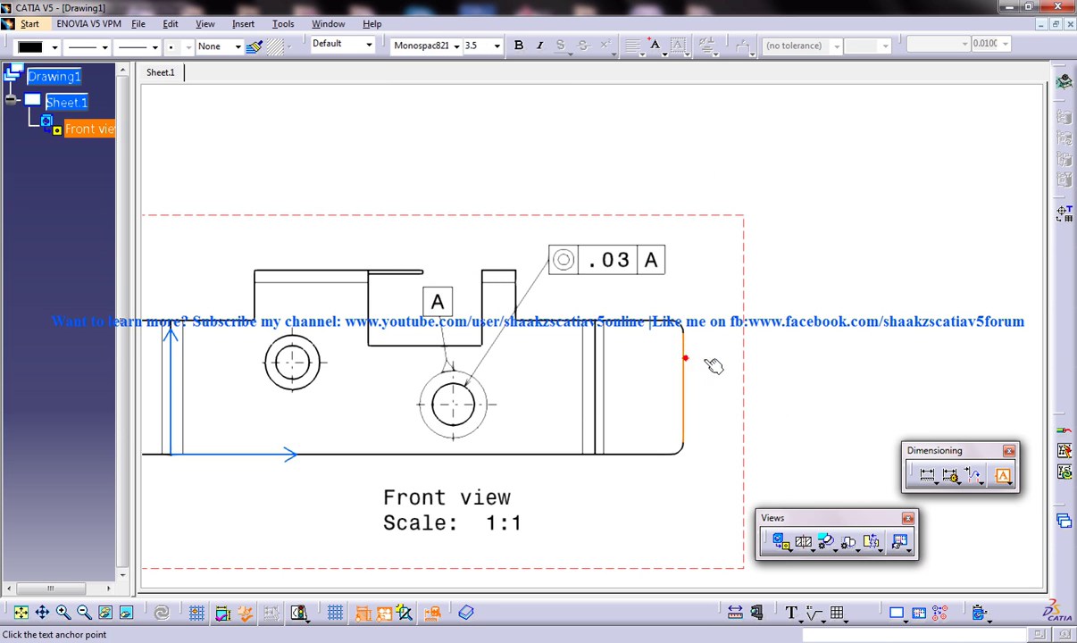
click(728, 368)
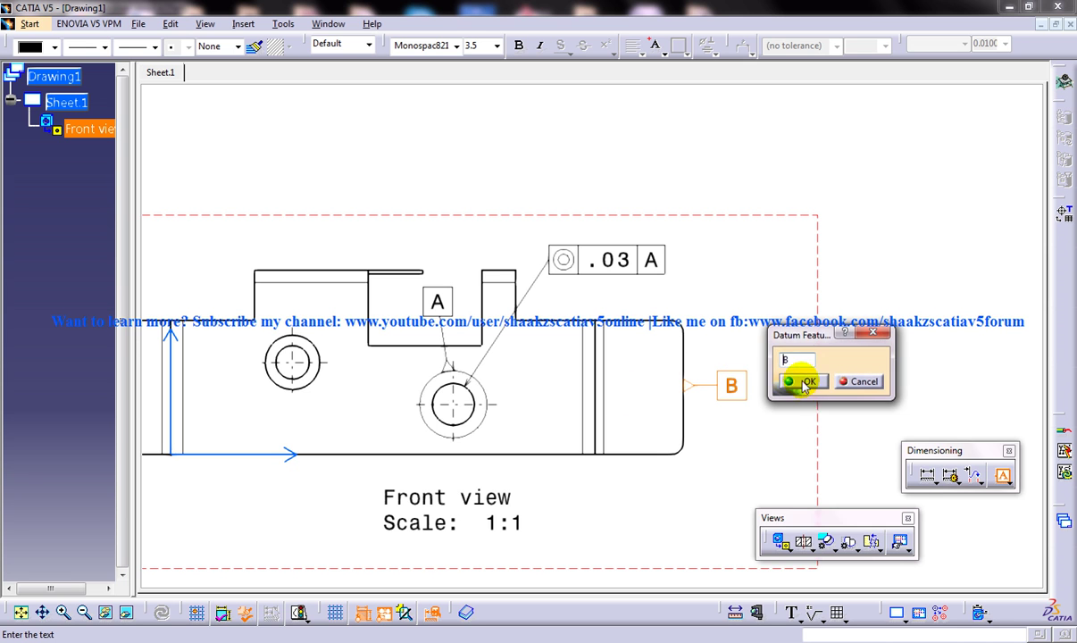
click(802, 382)
Step: Add datum feature C below the holder's bottom edge
click(241, 25)
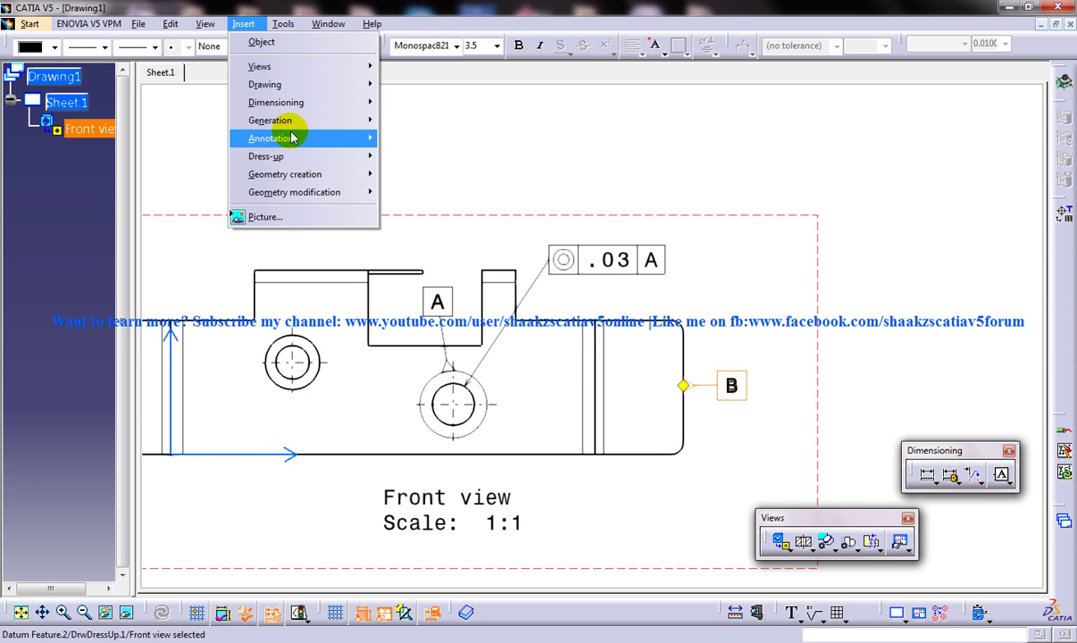
click(294, 102)
mouse_move(449, 162)
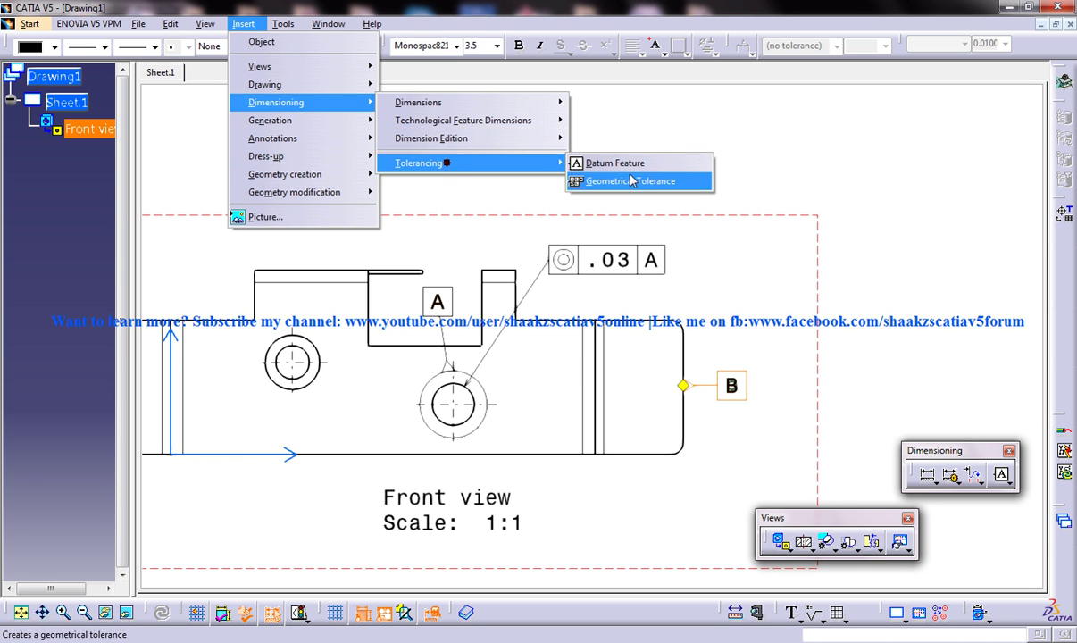
click(616, 162)
click(547, 455)
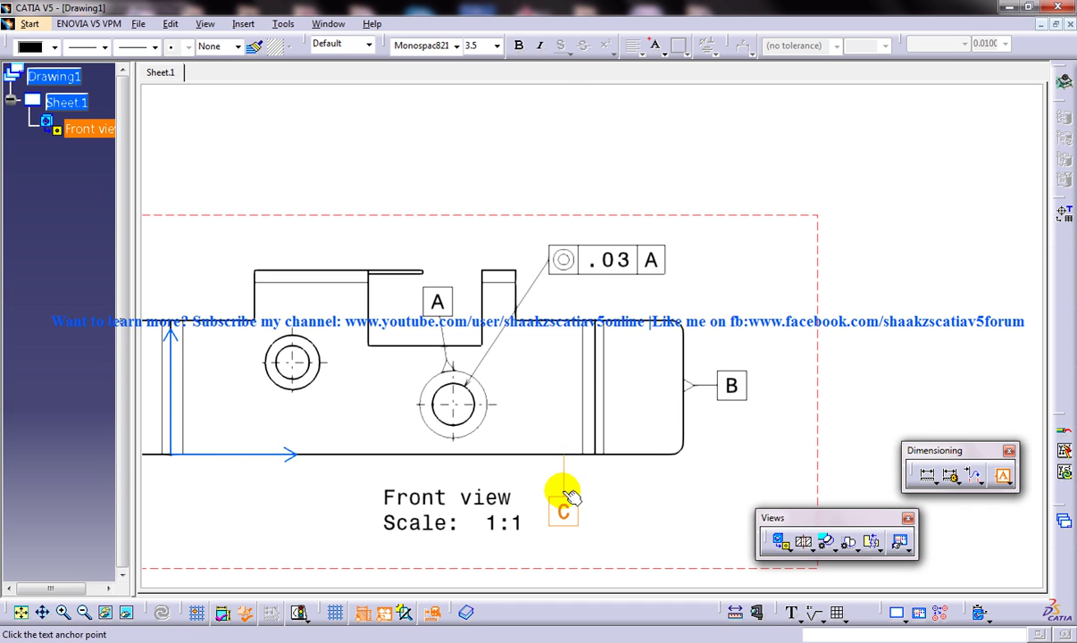
click(562, 495)
click(785, 381)
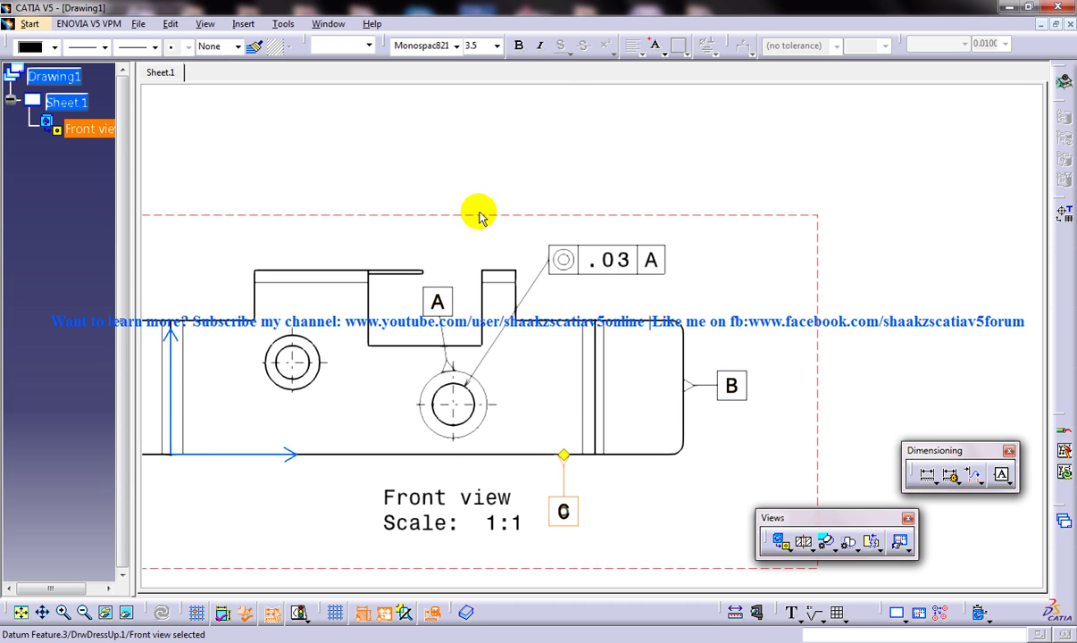
click(414, 148)
Step: Leader a new geometrical tolerance frame from the lower hole, placed below the .03 A frame
click(243, 23)
mouse_move(301, 108)
mouse_move(535, 163)
click(617, 182)
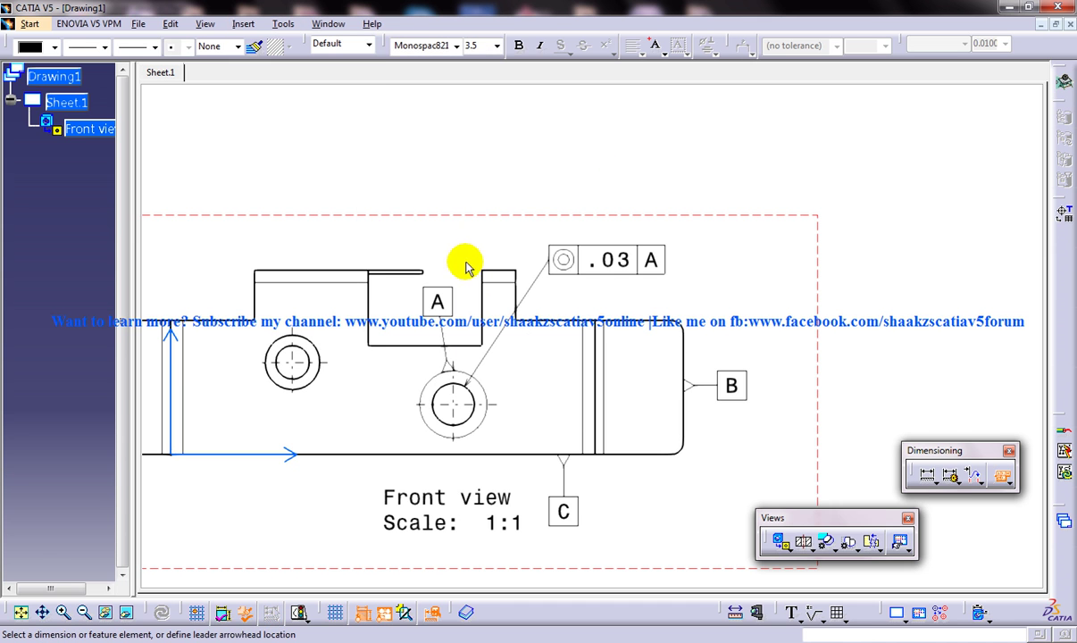
click(458, 406)
click(560, 300)
click(656, 260)
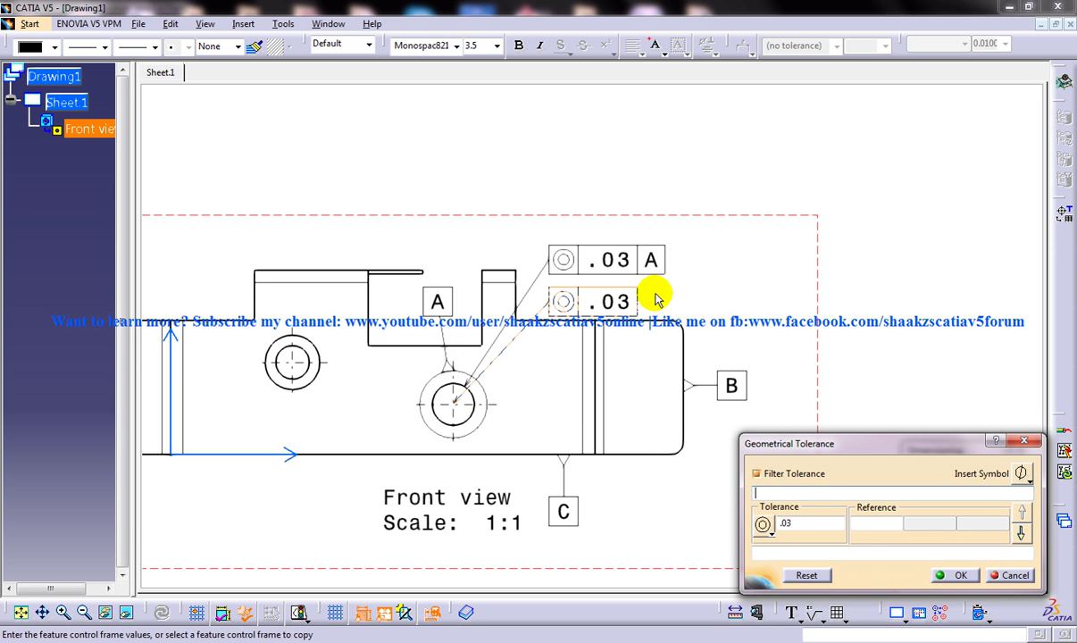
Step: Set the frame's tolerance to .05 with datum references B and C
double_click(801, 522)
text(.05)
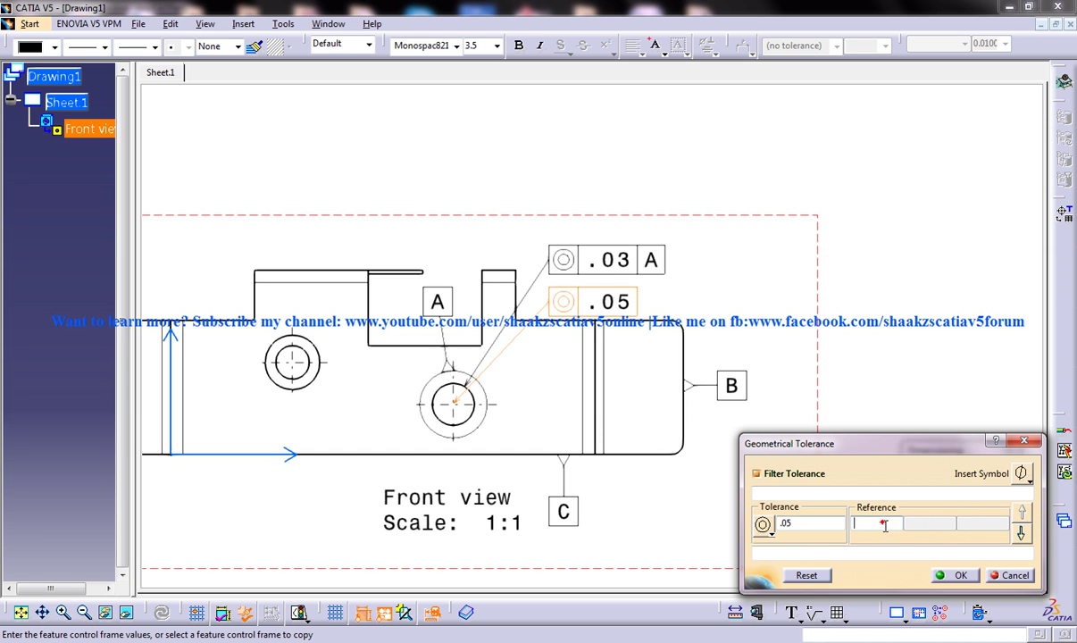
click(905, 525)
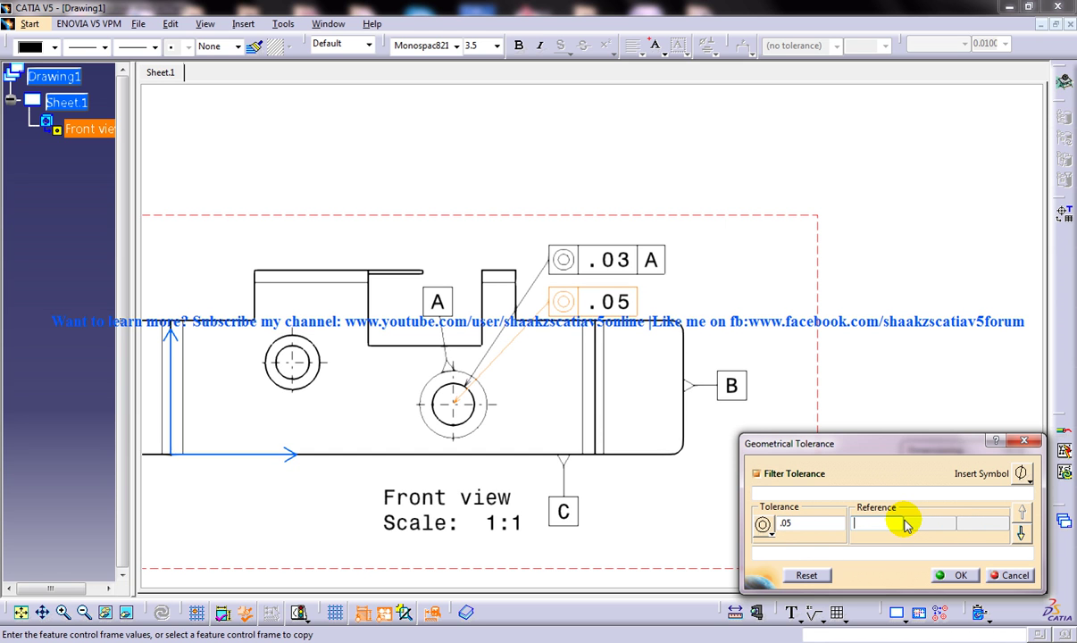
text(B)
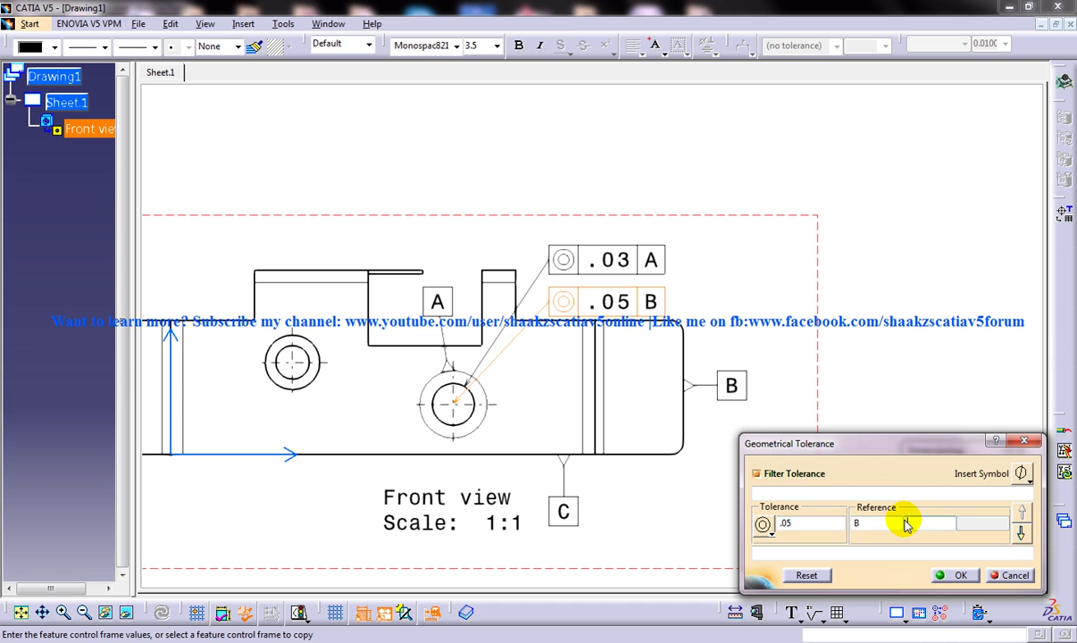
key(Tab)
text(C)
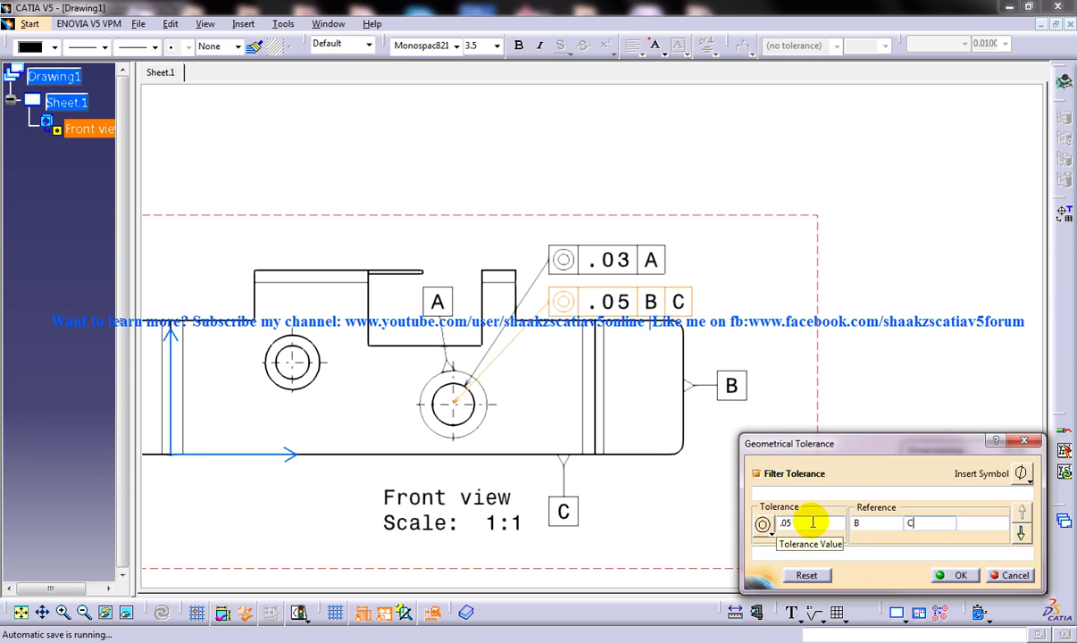
click(773, 539)
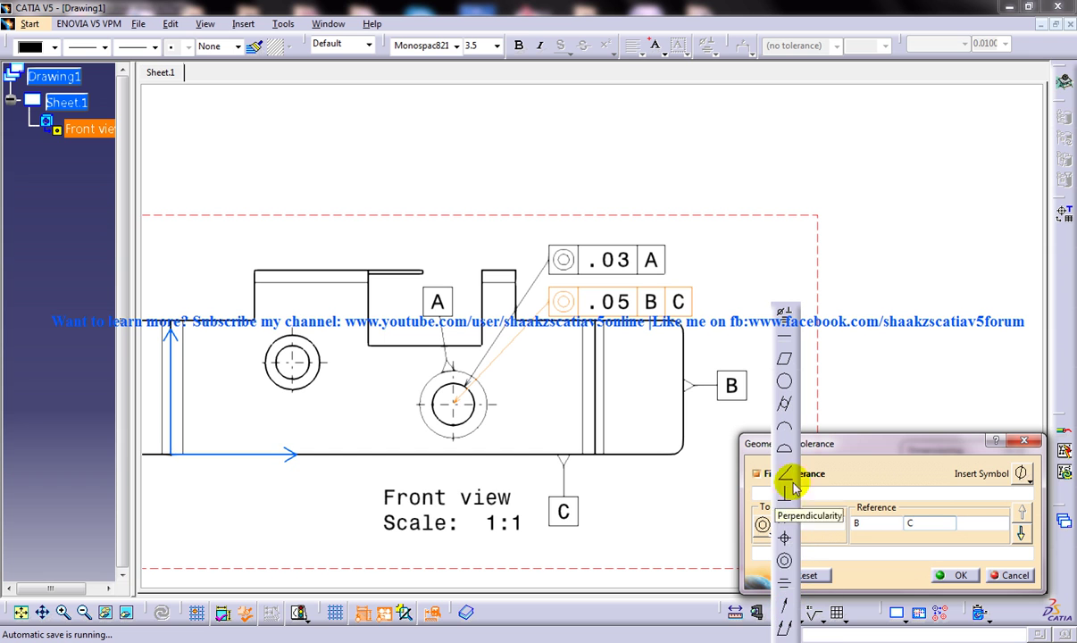
click(753, 502)
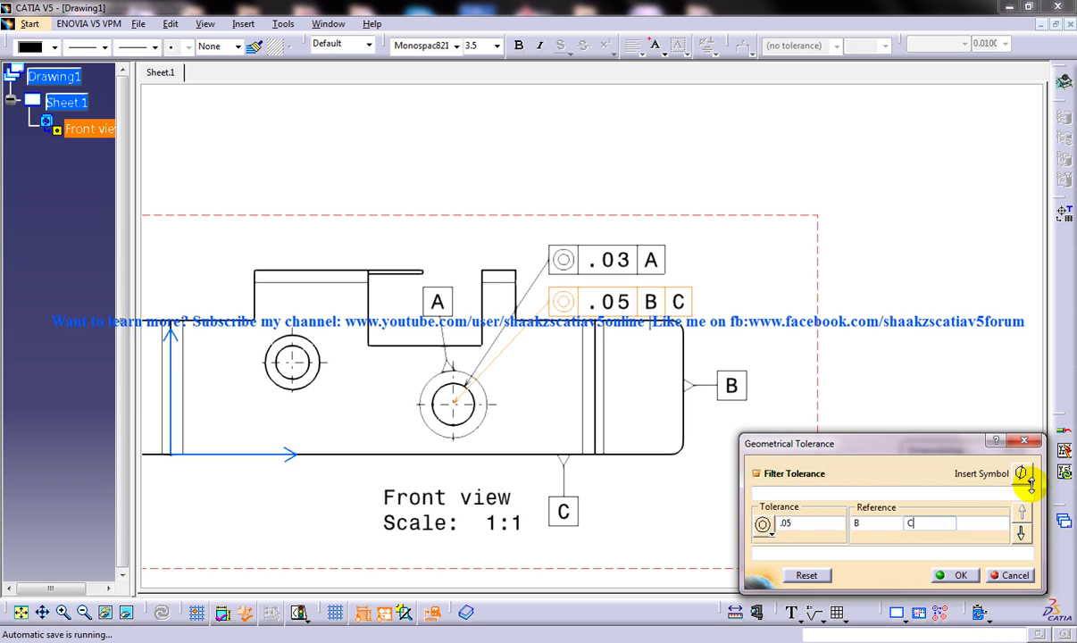
click(1029, 480)
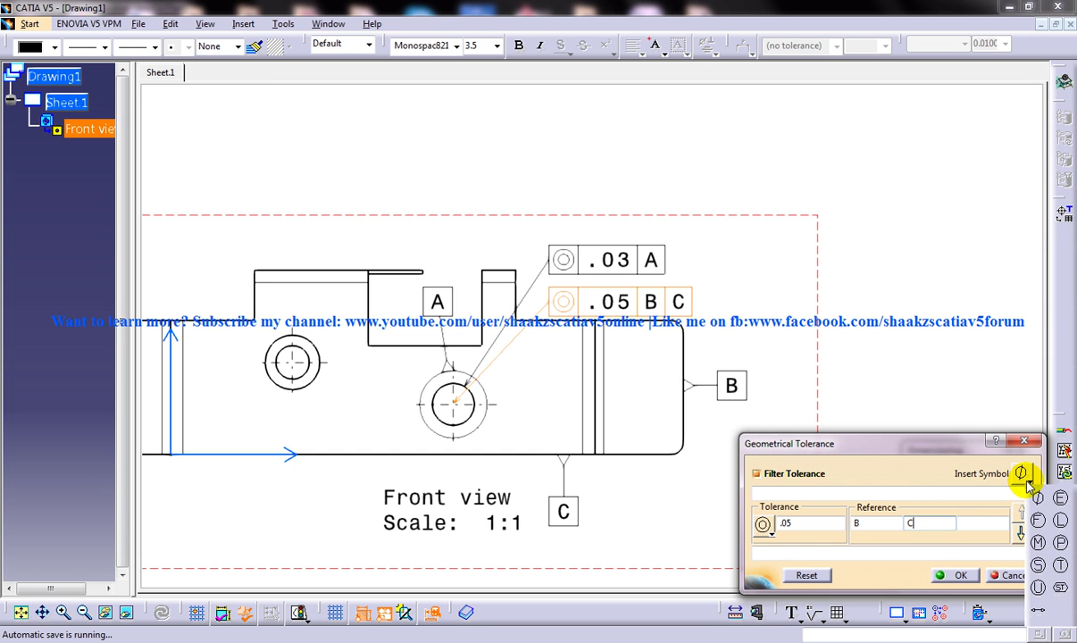
click(935, 459)
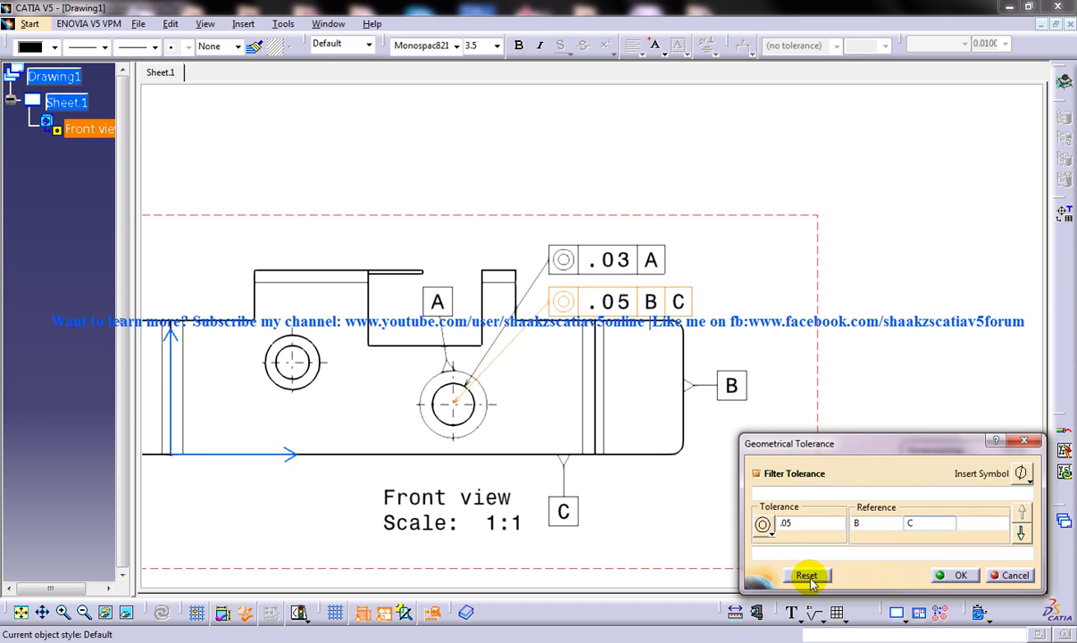
Step: Confirm the .05|B|C concentricity frame and clear the selection
click(962, 576)
click(733, 301)
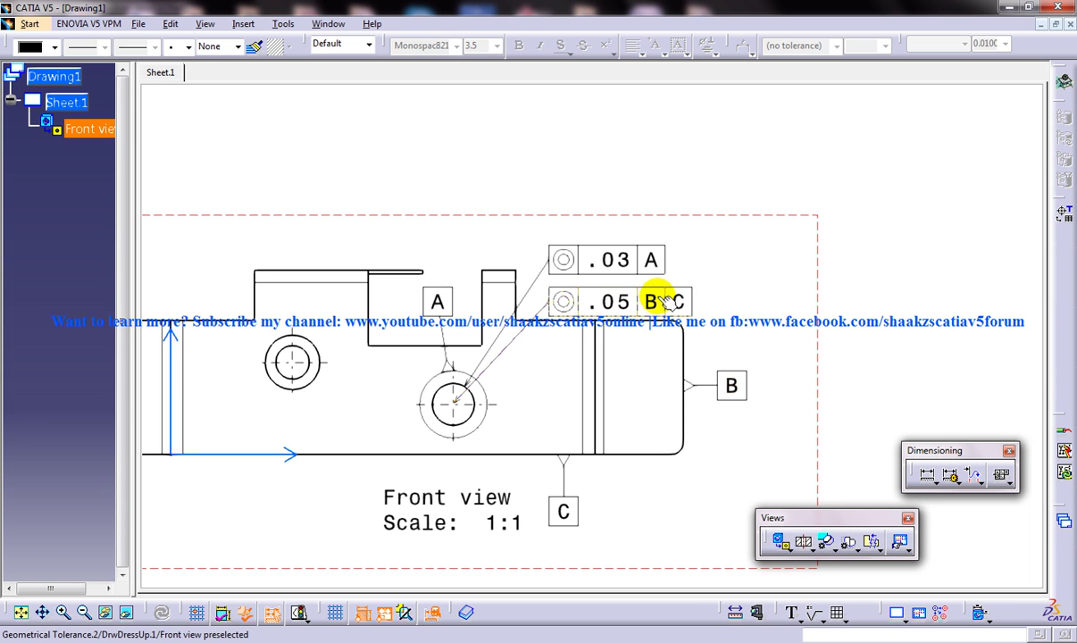